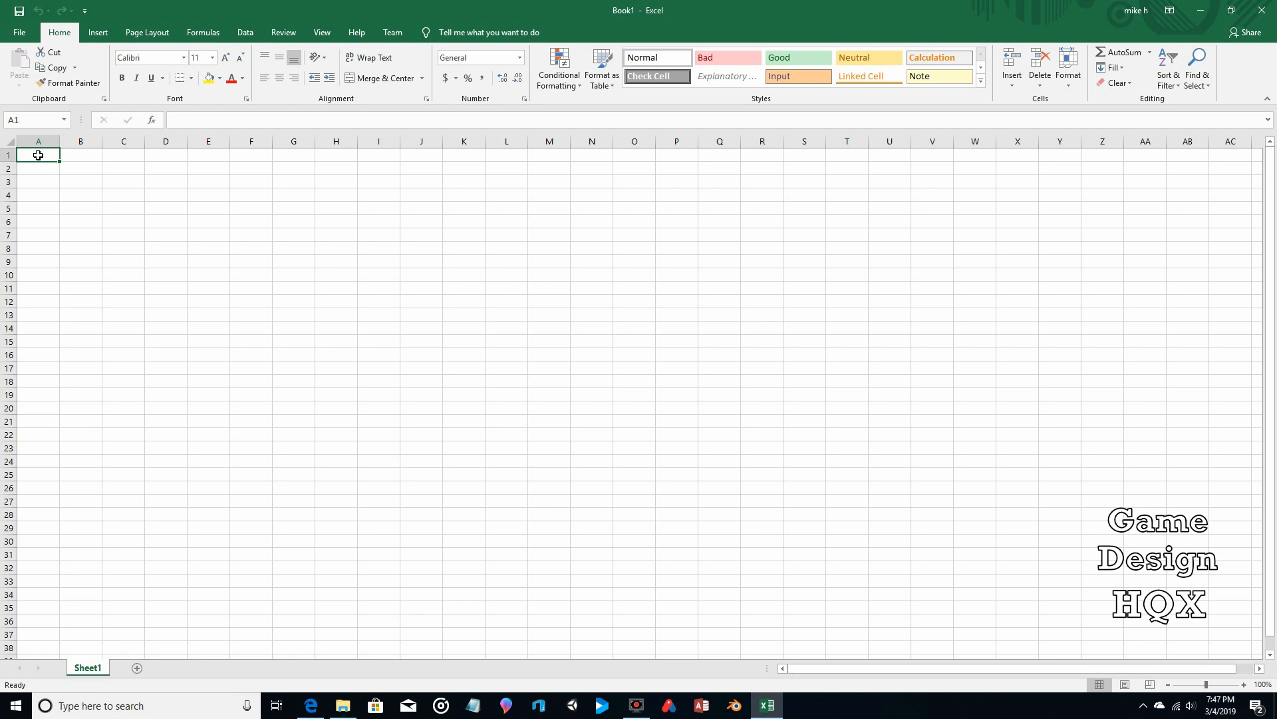
# Step: Enter the headings First_Name and Last_Name in A1:B1 and autofit columns A and B
pyautogui.write('First')
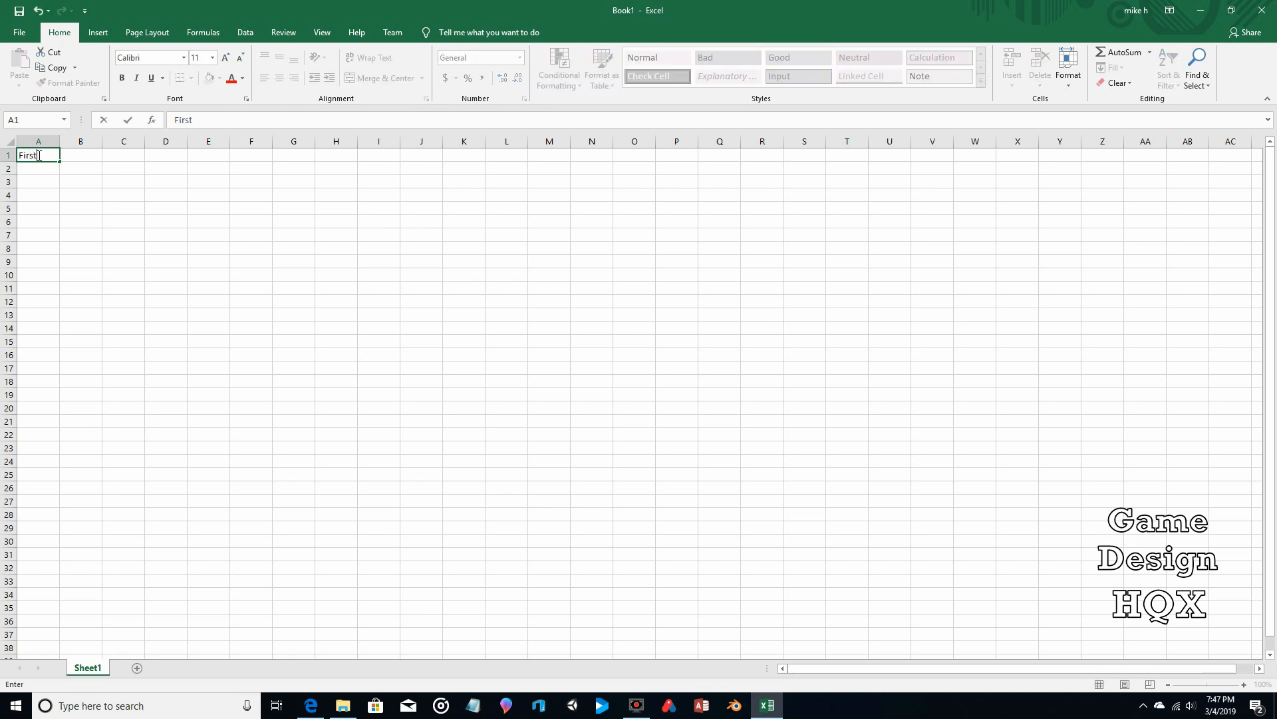
pyautogui.write('_Name')
pyautogui.press('Tab')
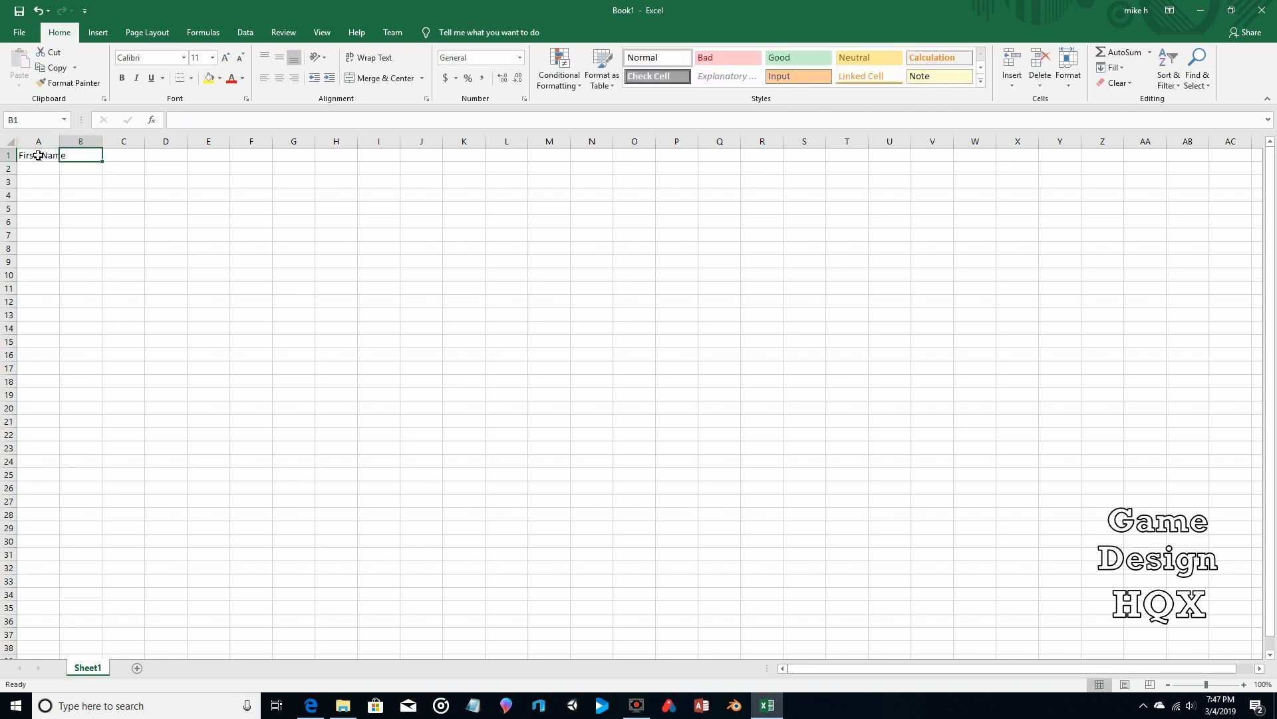
pyautogui.write('Last')
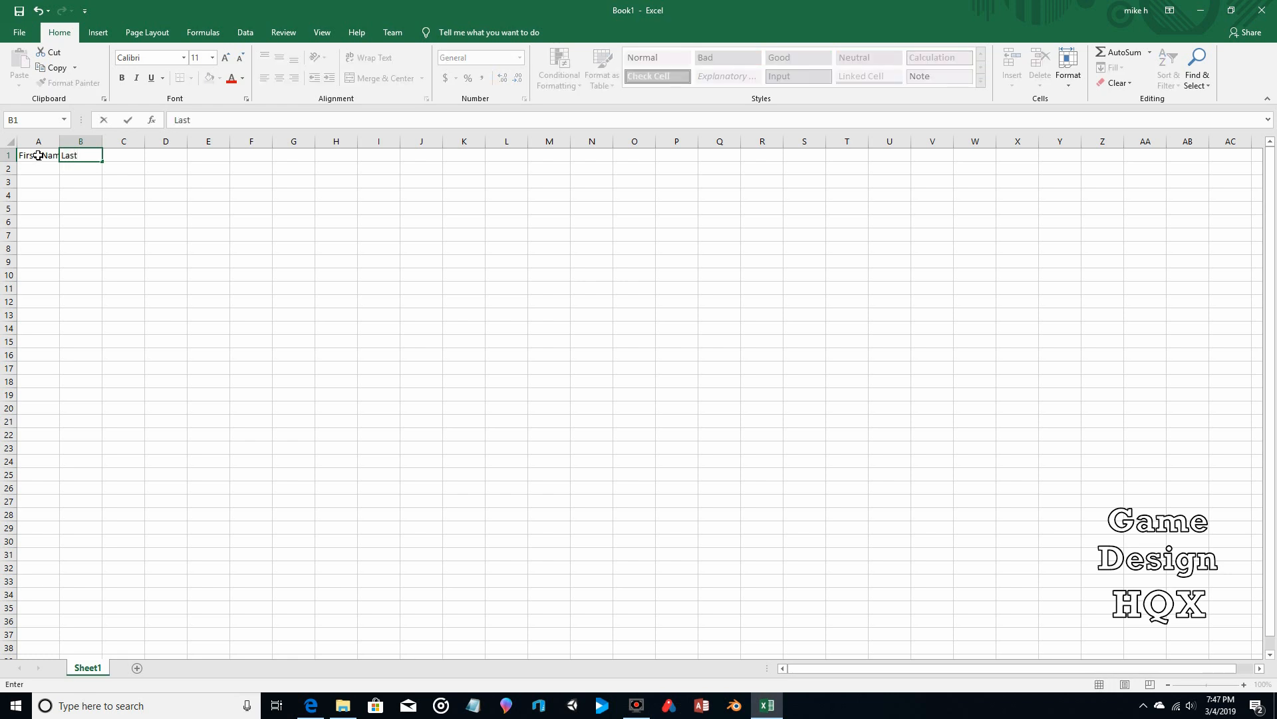
pyautogui.write('_Name')
pyautogui.click(129, 168)
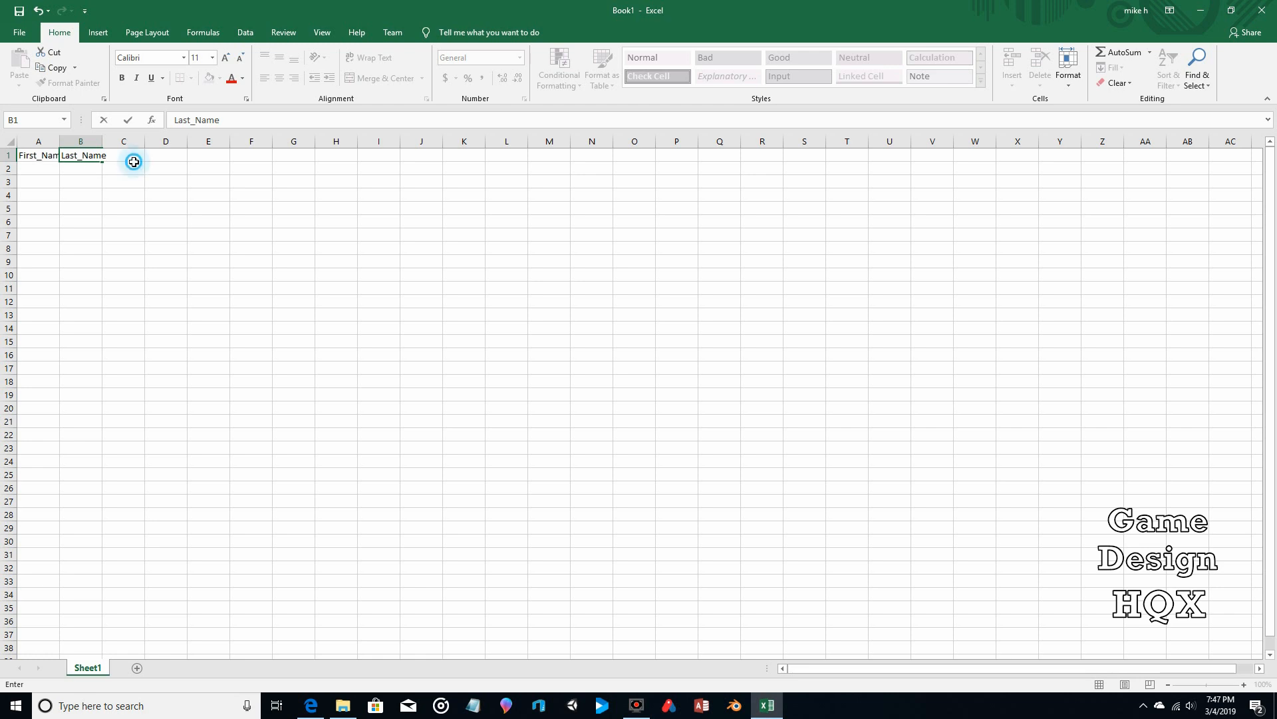
pyautogui.doubleClick(57, 144)
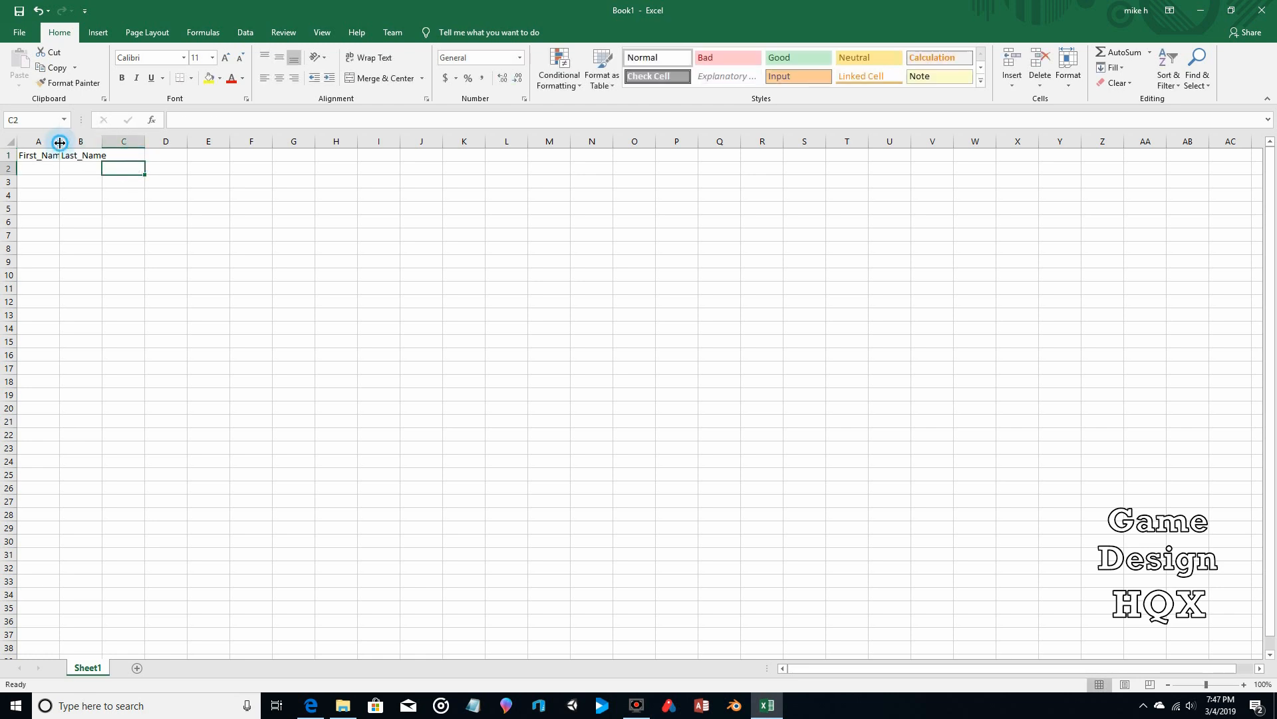
pyautogui.doubleClick(111, 142)
# Step: Enter Badge_No in C1 and select the heading cells A1:C1
pyautogui.click(143, 155)
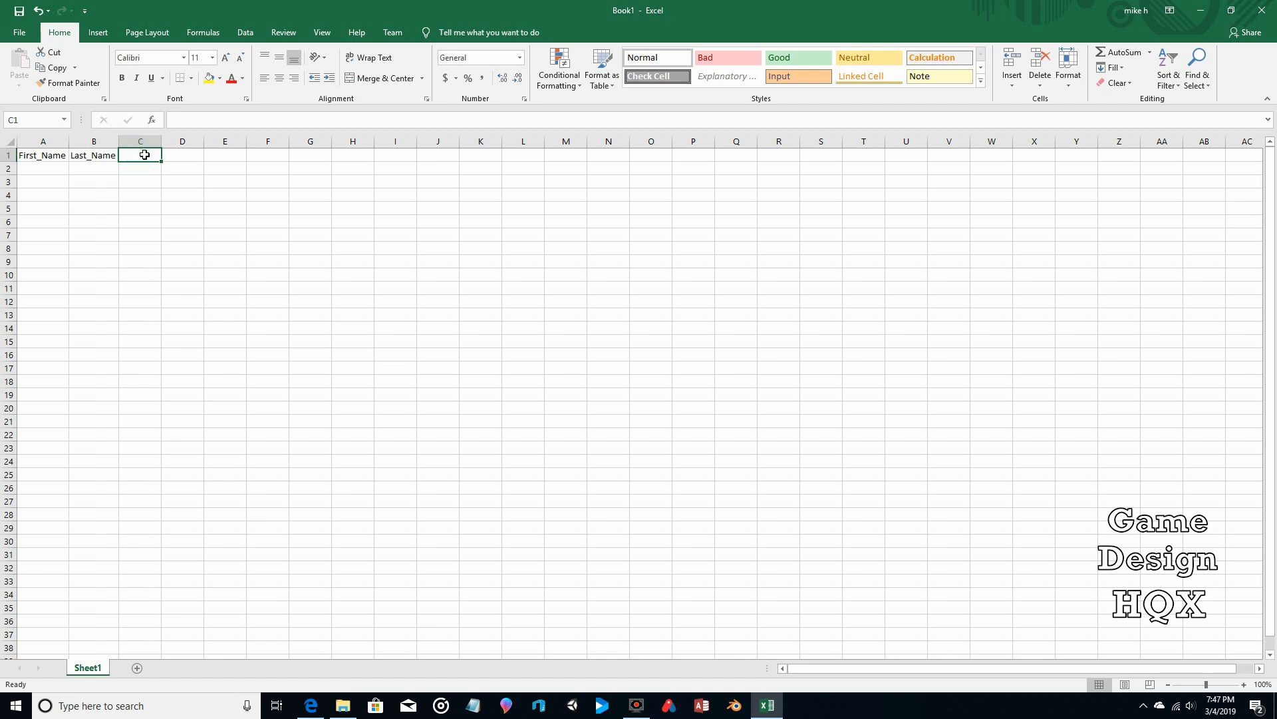
pyautogui.write('Ba')
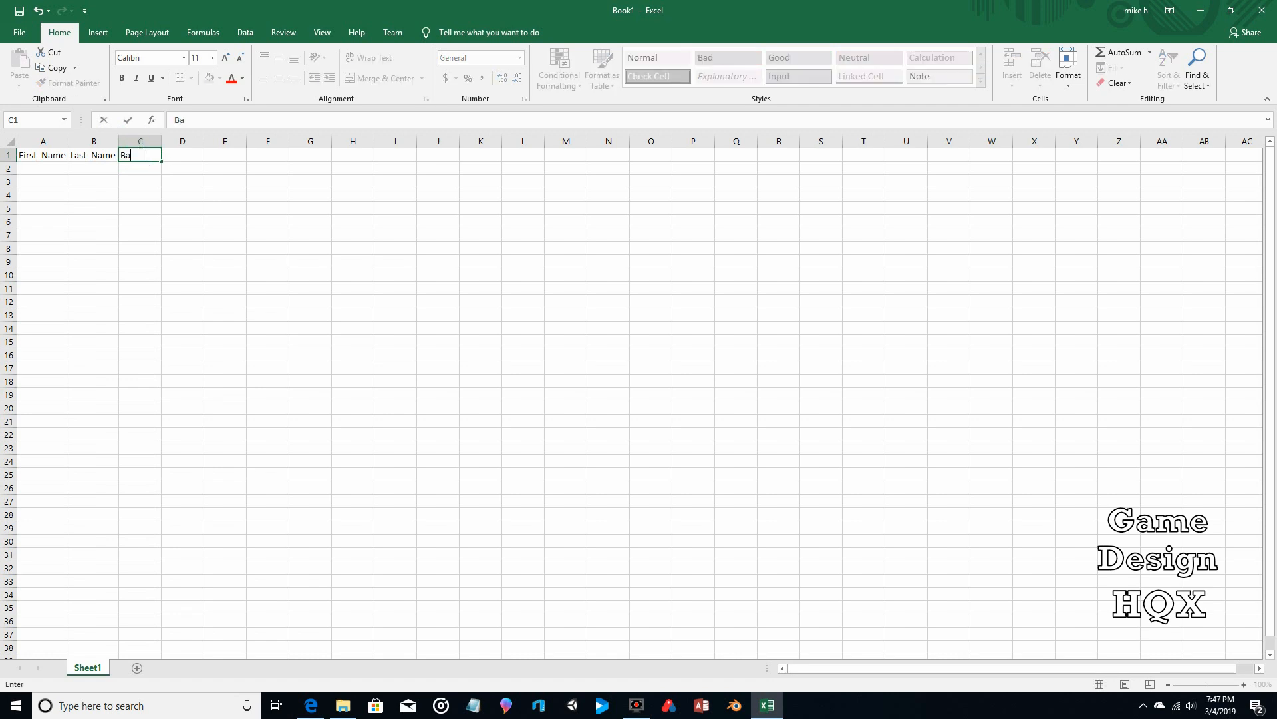
pyautogui.write('dge_No')
pyautogui.moveTo(27, 156); pyautogui.dragTo(136, 156)
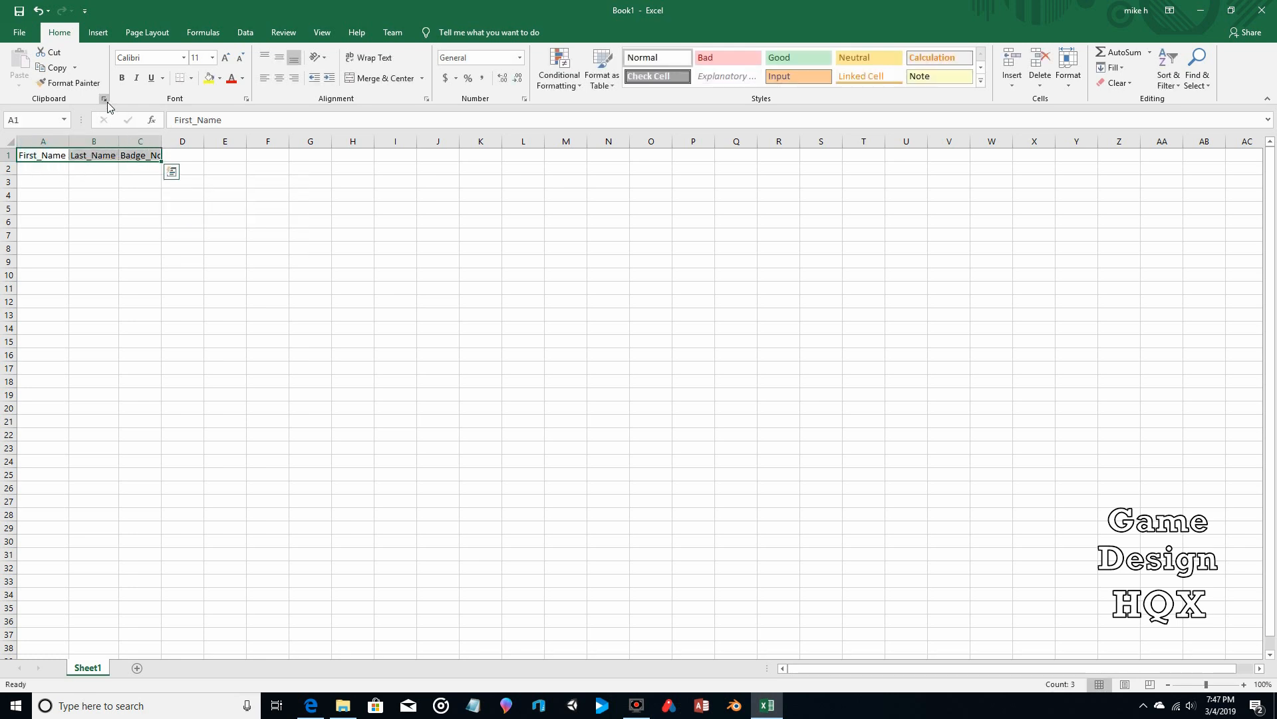
# Step: Insert a table over A1:C1 with 'My table has headers' ticked, creating Table1
pyautogui.click(93, 36)
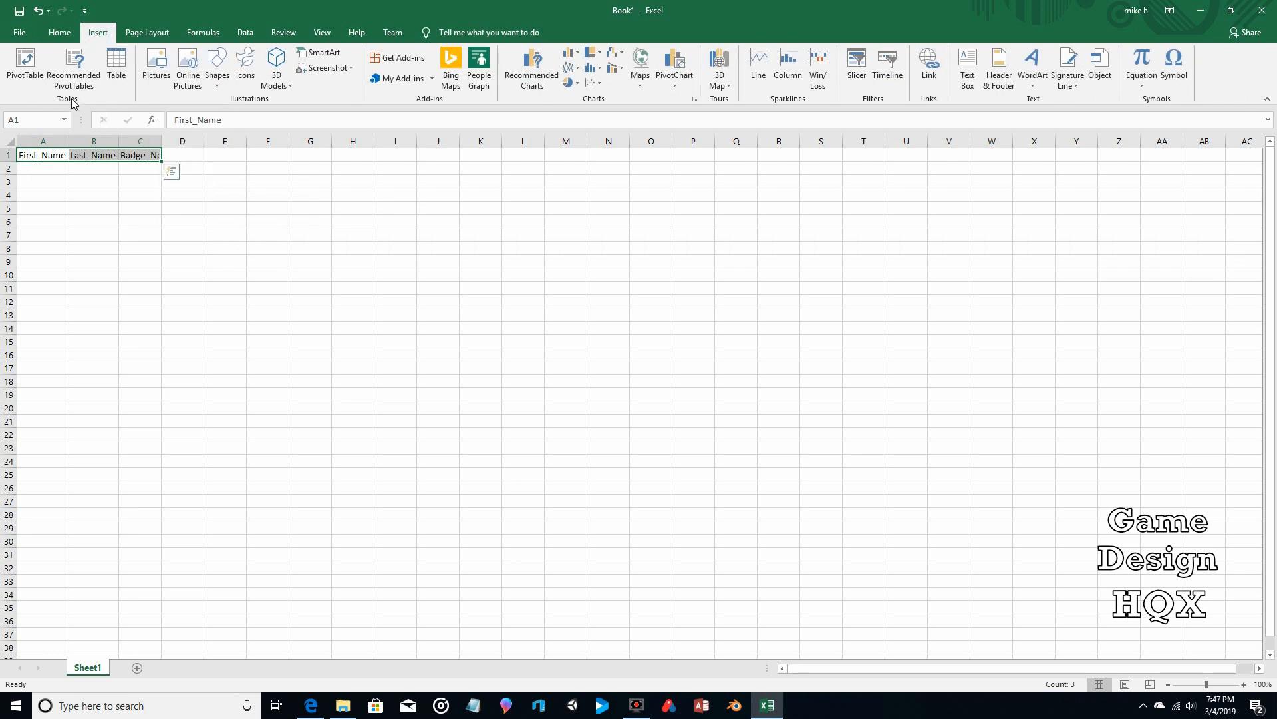
pyautogui.click(116, 65)
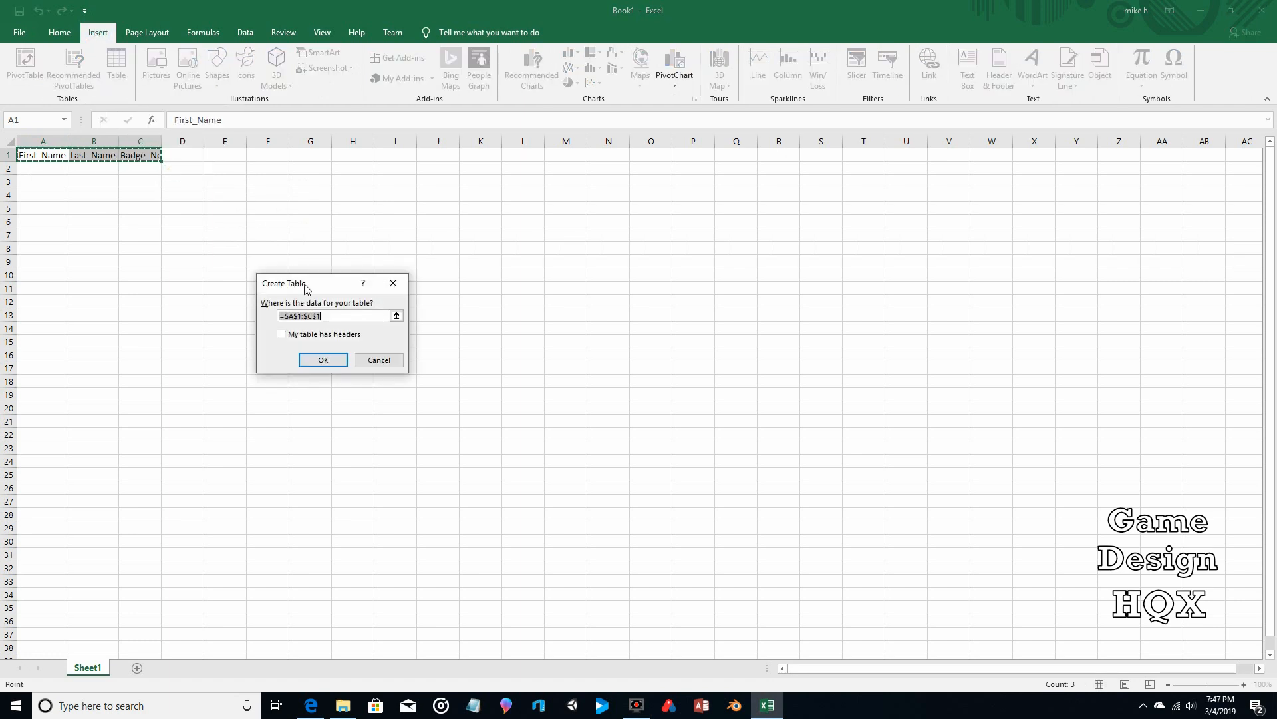
pyautogui.click(282, 335)
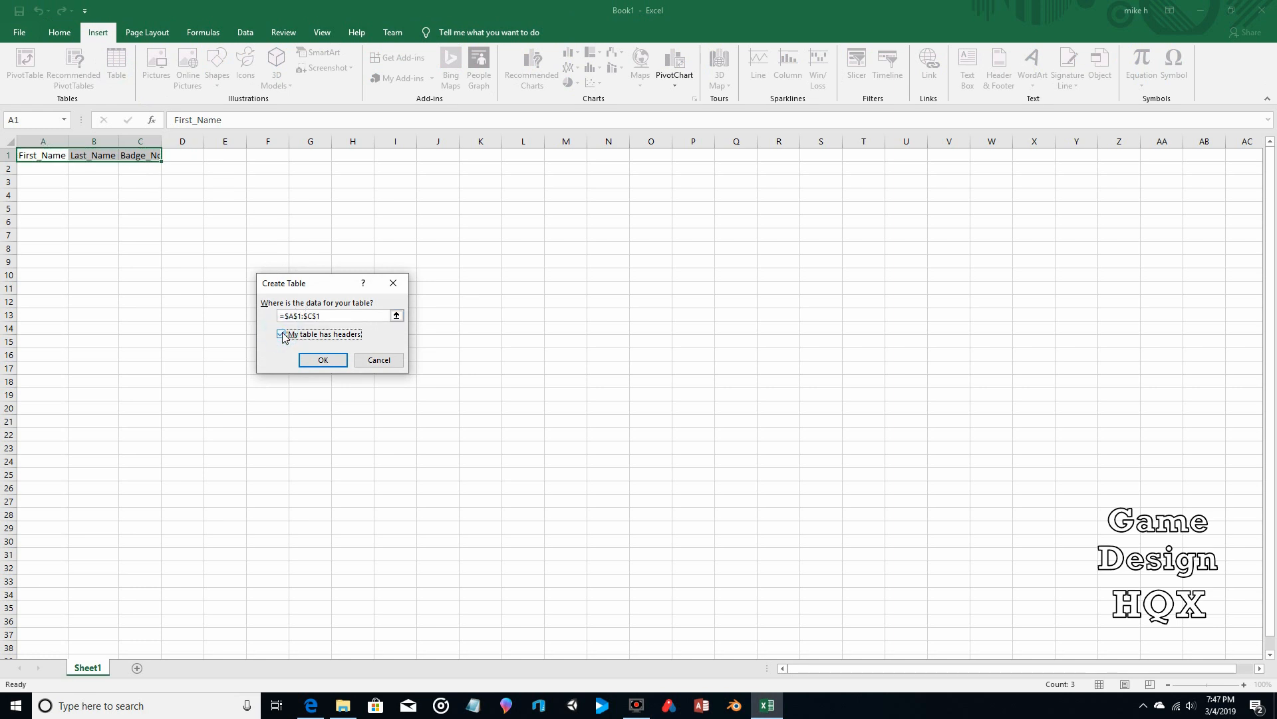
pyautogui.click(319, 360)
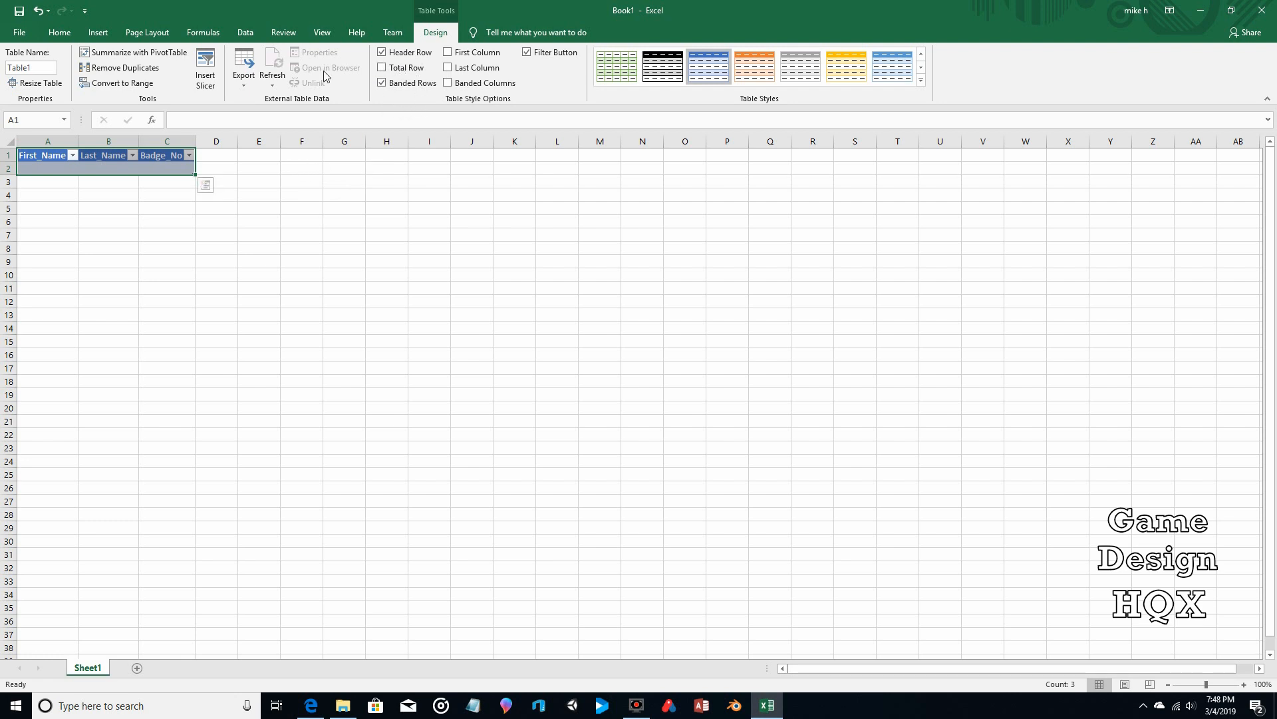
# Step: Open Excel Options from the File menu and go to Customize Ribbon
pyautogui.click(19, 32)
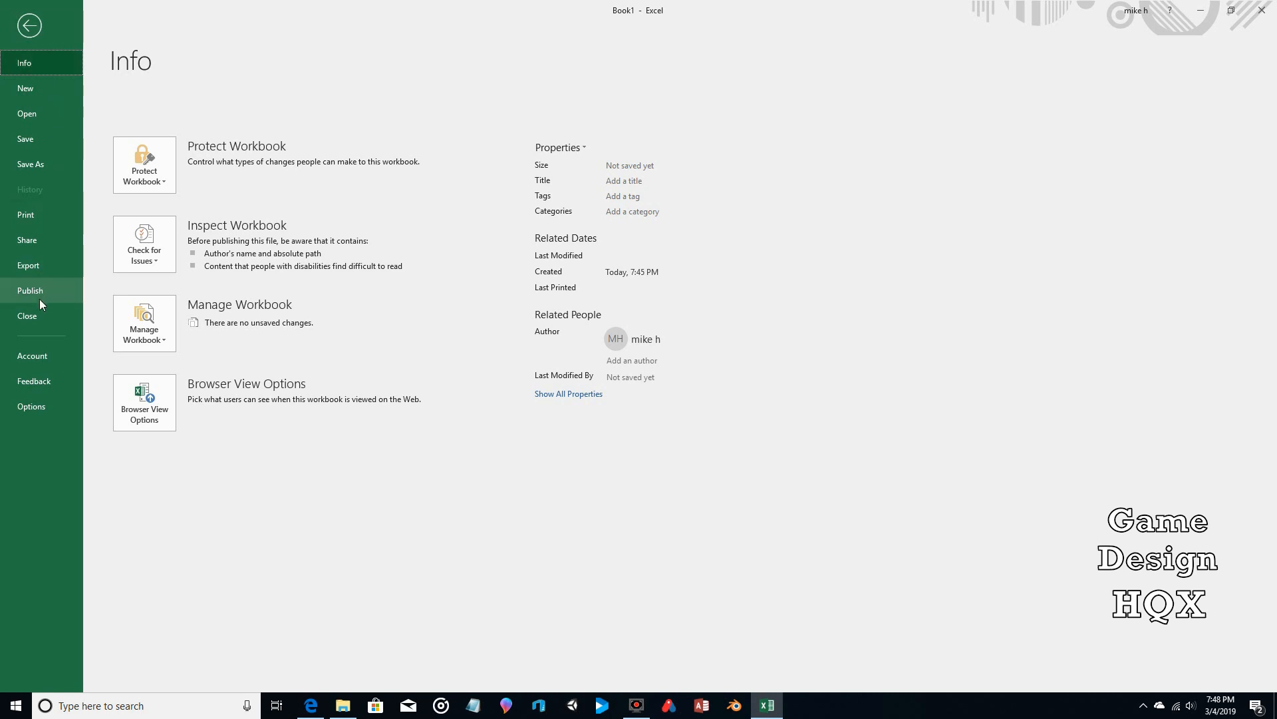
pyautogui.click(36, 404)
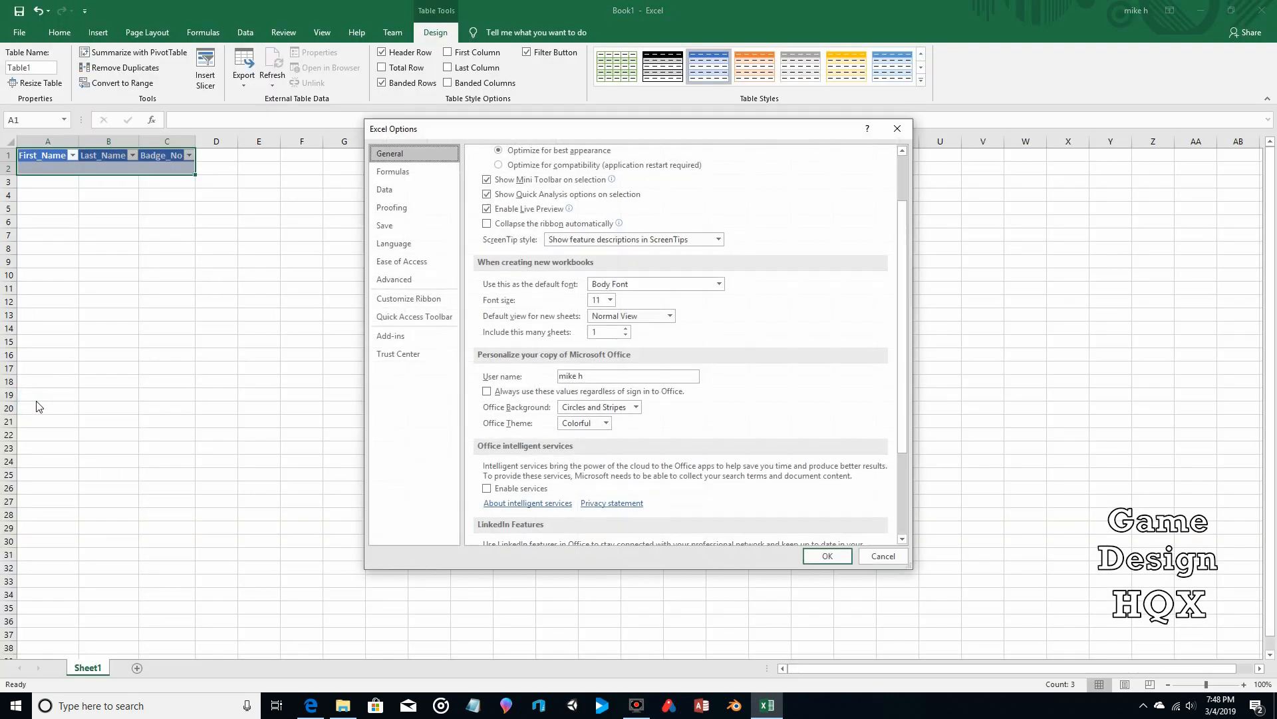
pyautogui.click(394, 300)
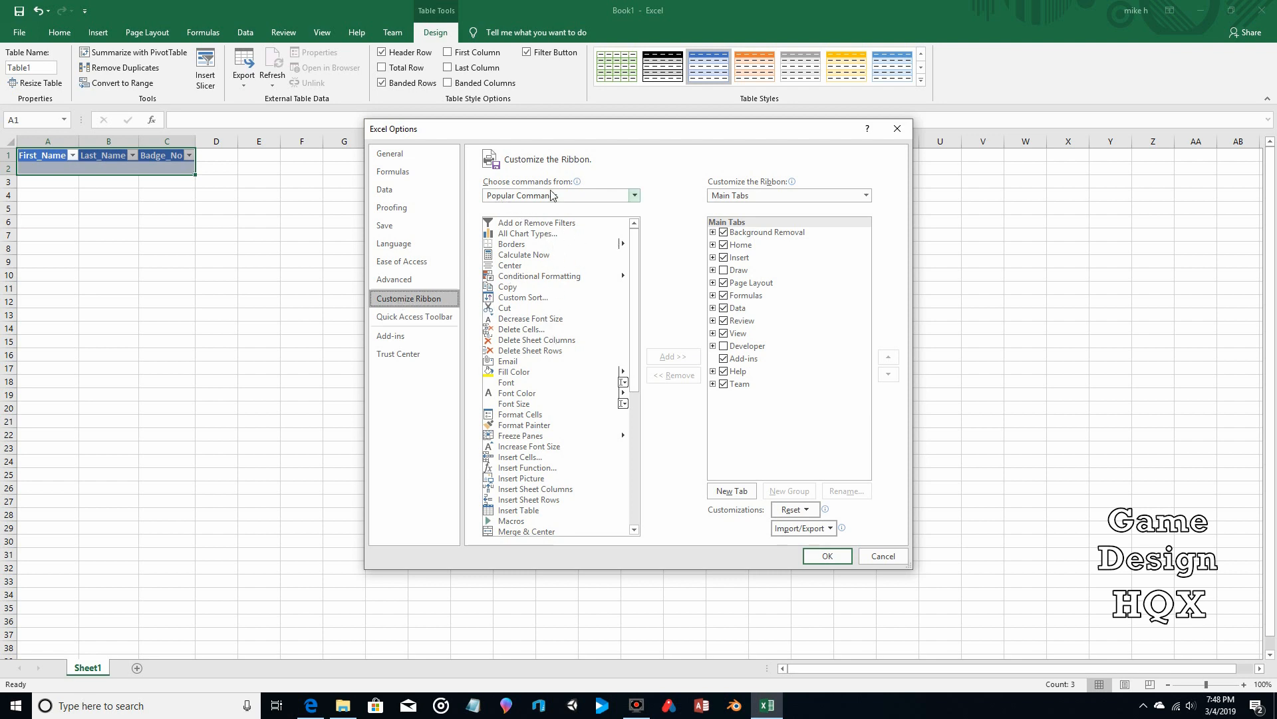
# Step: List All Commands, select Form..., and try Add >>, which raises a custom-group warning
pyautogui.click(634, 195)
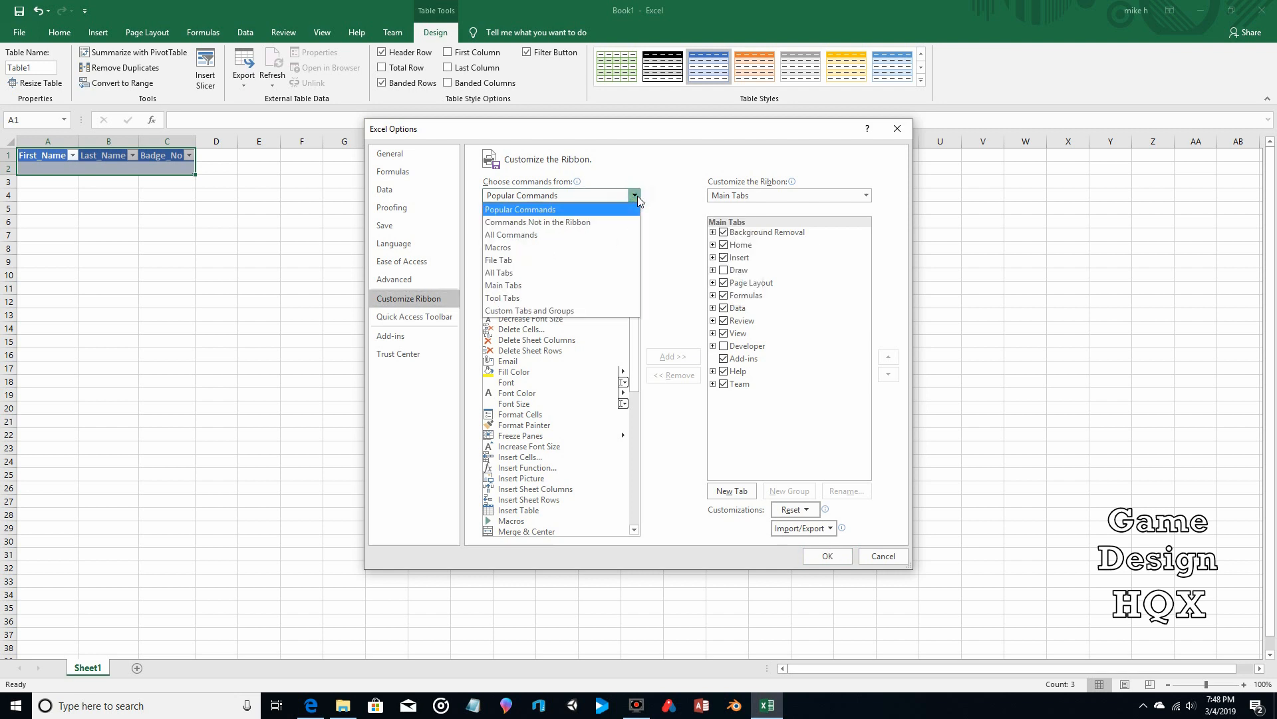
pyautogui.click(582, 234)
pyautogui.scroll(-6, 582, 303)
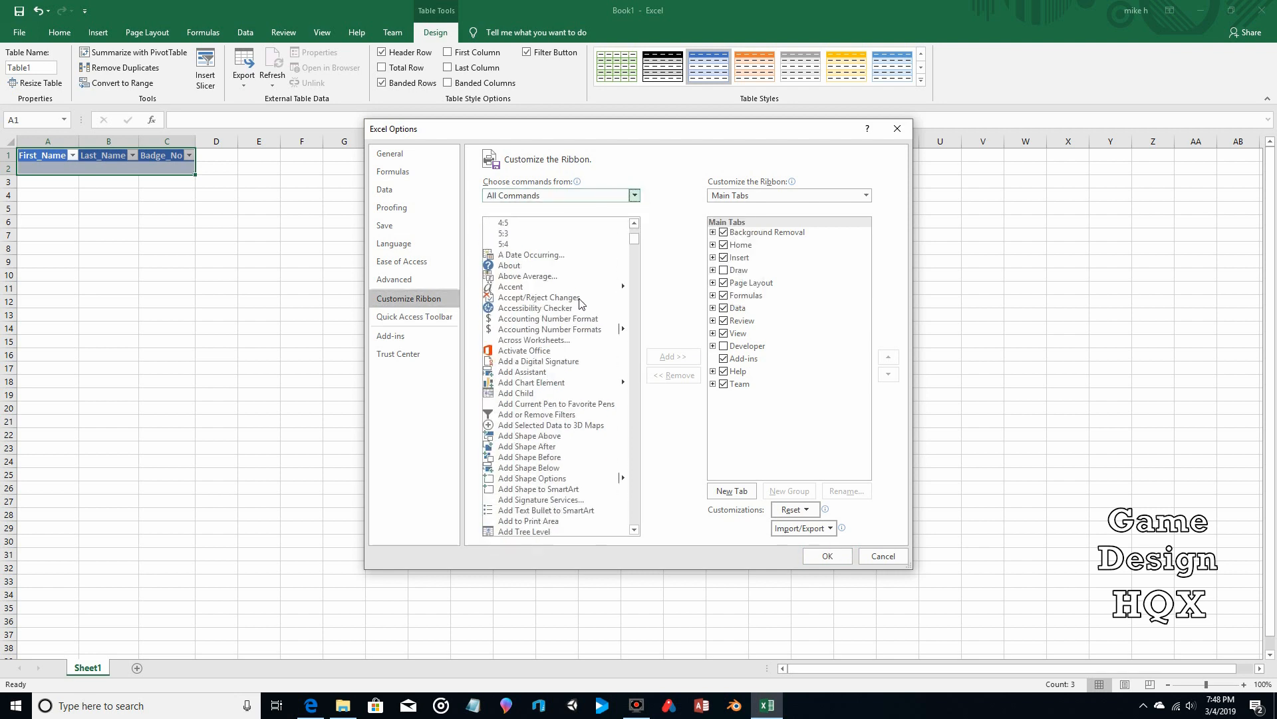
pyautogui.scroll(-20, 581, 304)
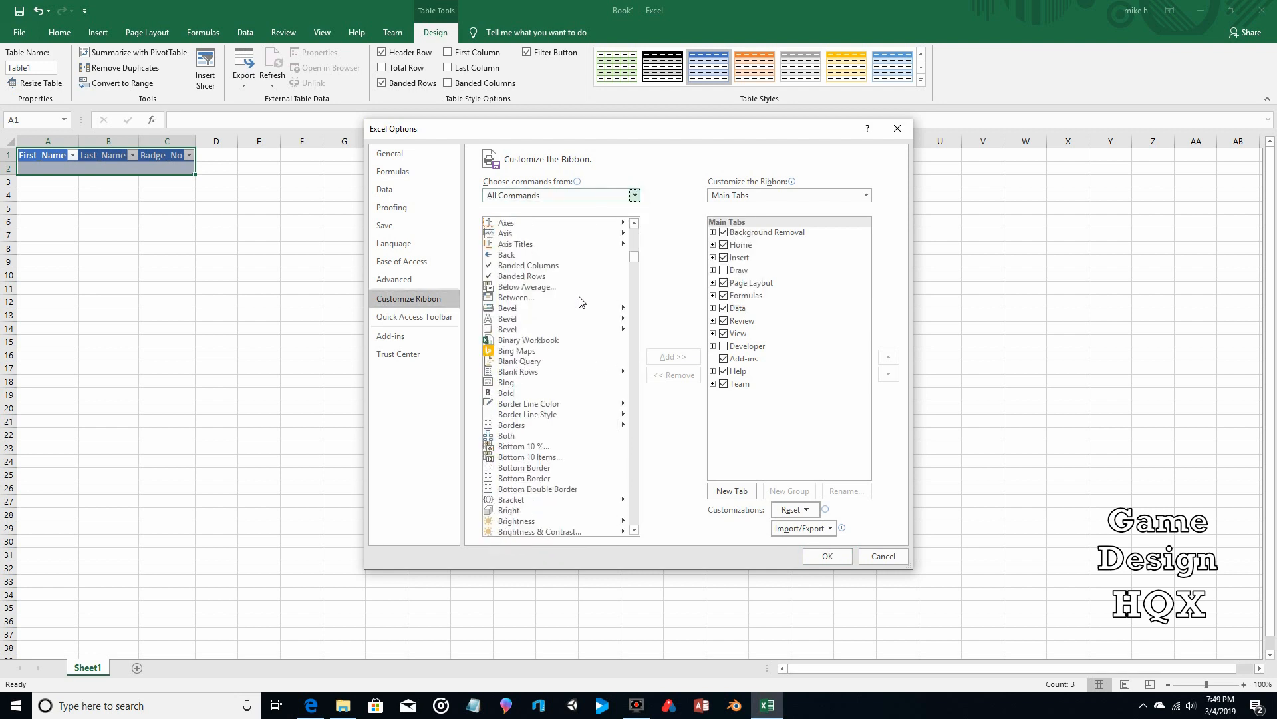
pyautogui.scroll(-20, 581, 300)
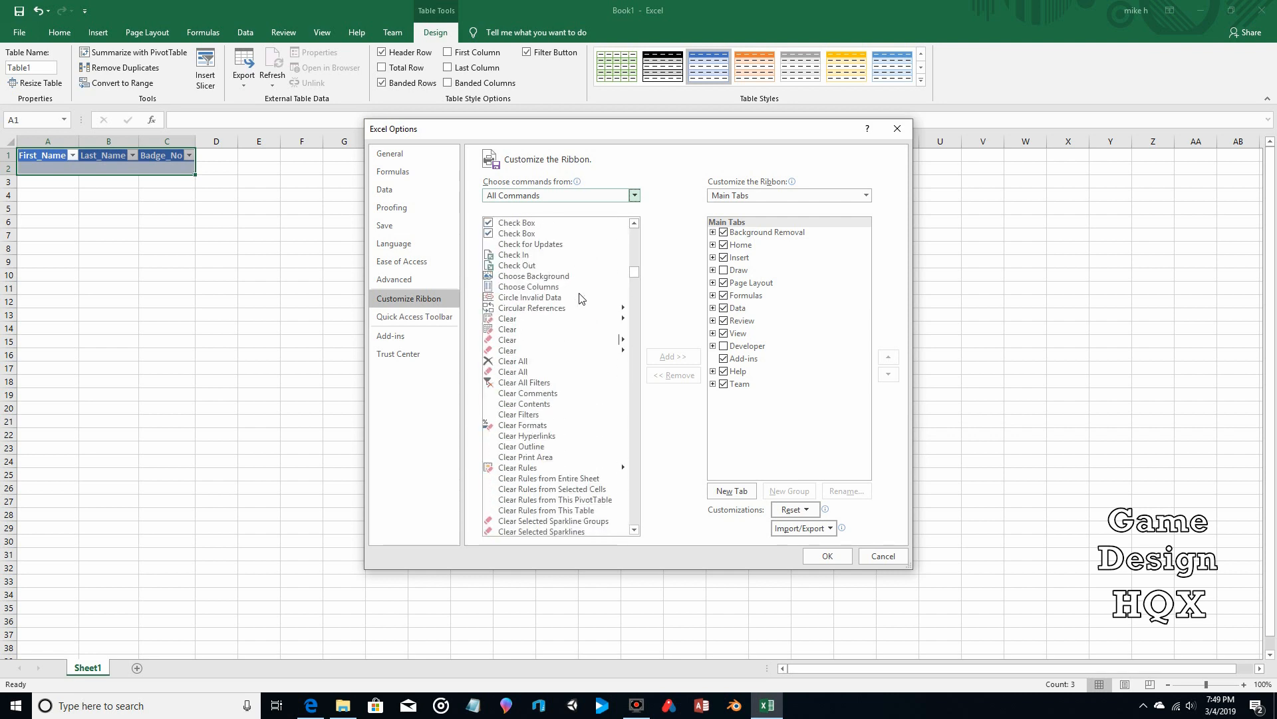
pyautogui.scroll(-20, 581, 299)
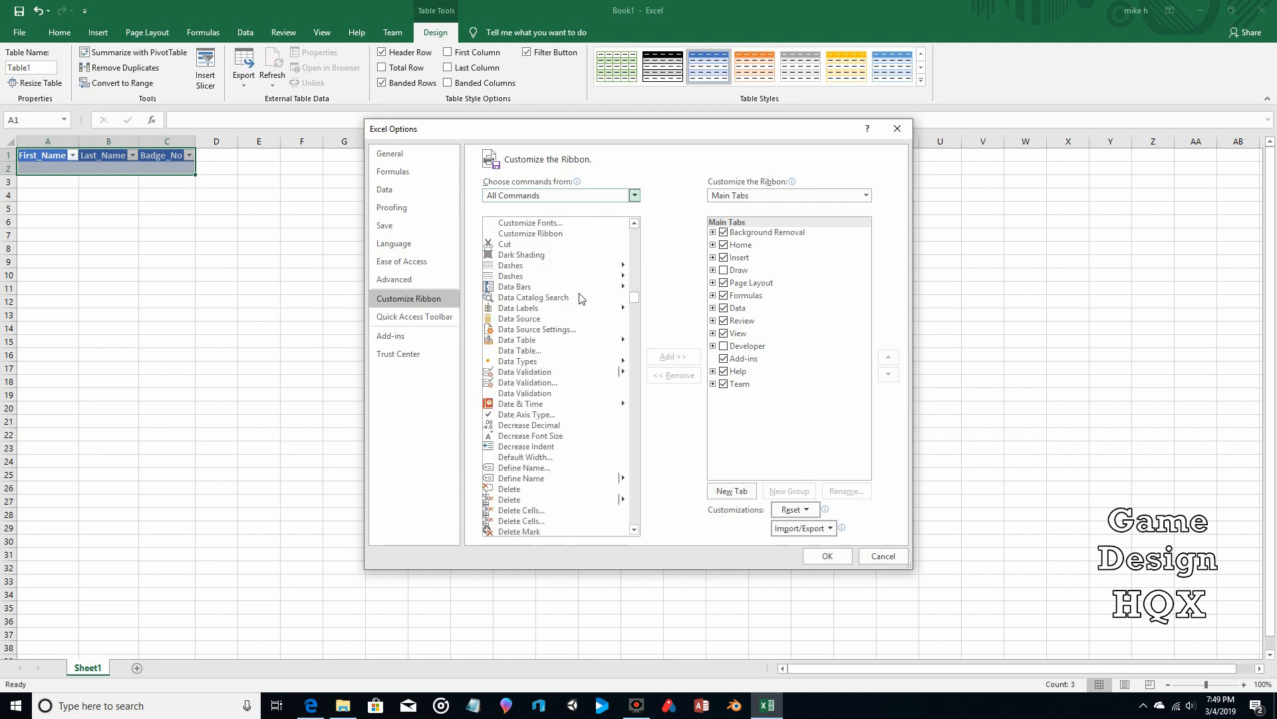
pyautogui.scroll(-20, 582, 299)
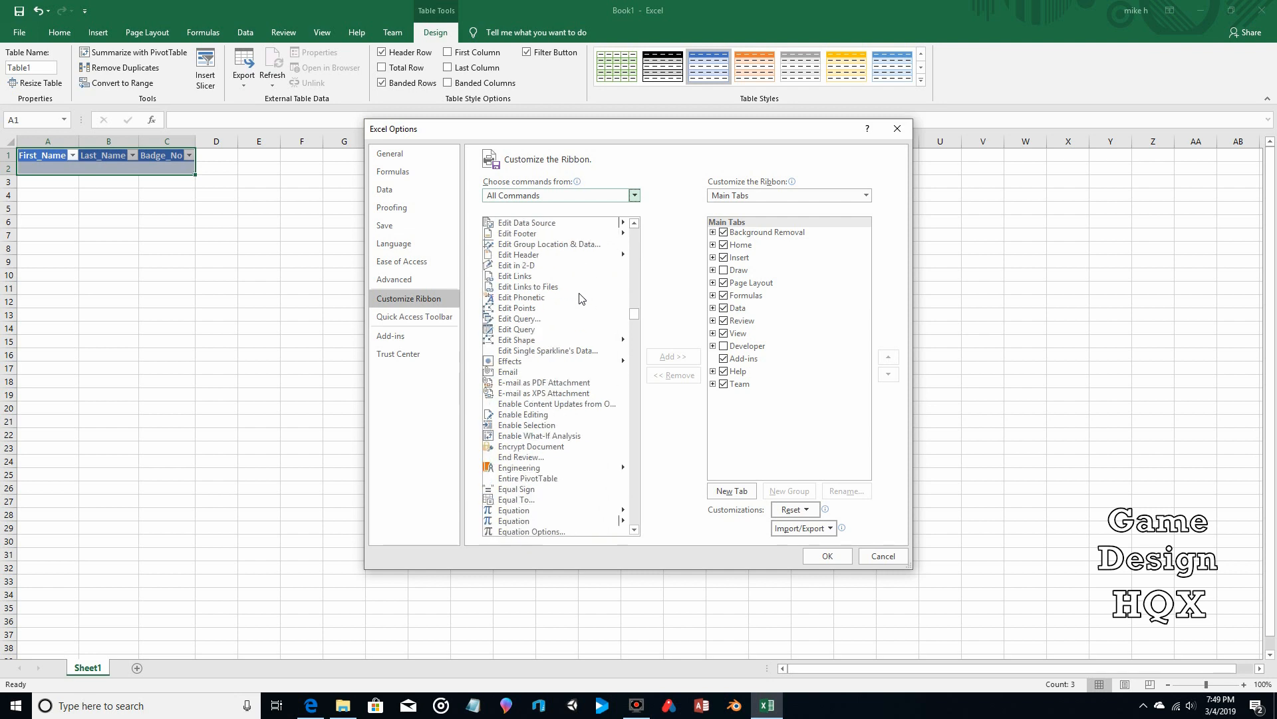
pyautogui.scroll(-5, 581, 299)
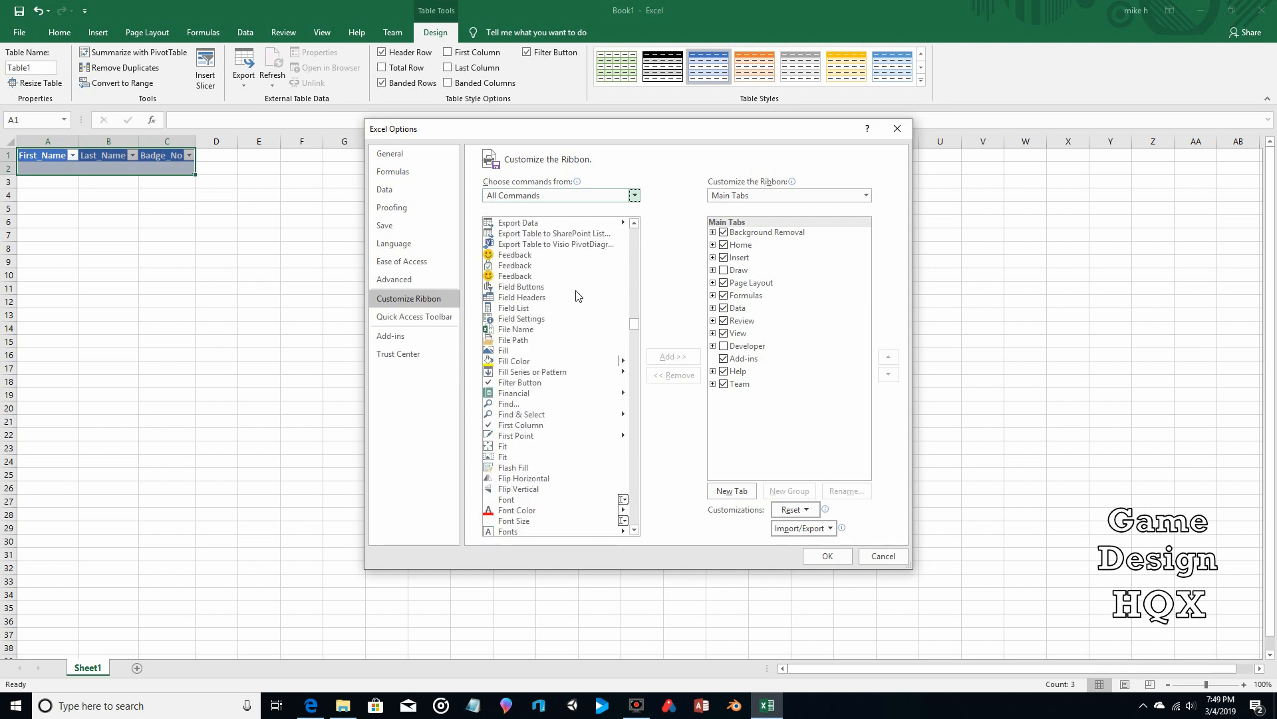
pyautogui.scroll(-5, 578, 296)
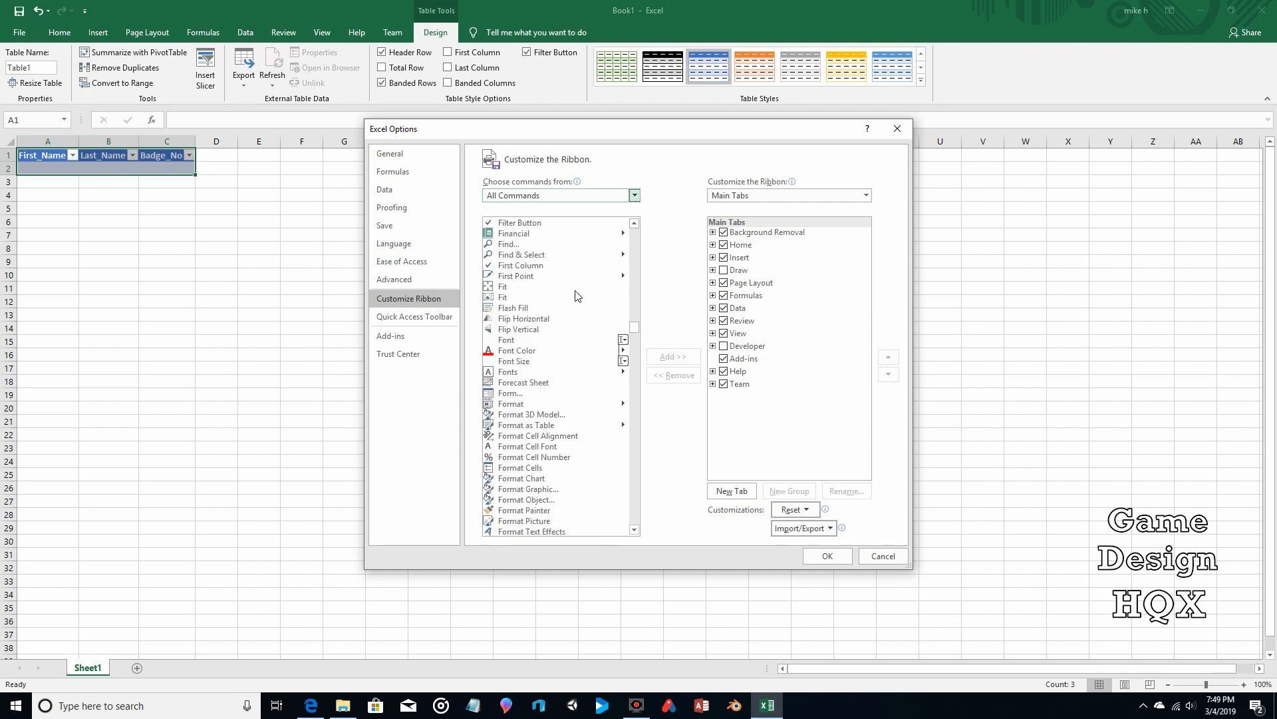
pyautogui.click(524, 393)
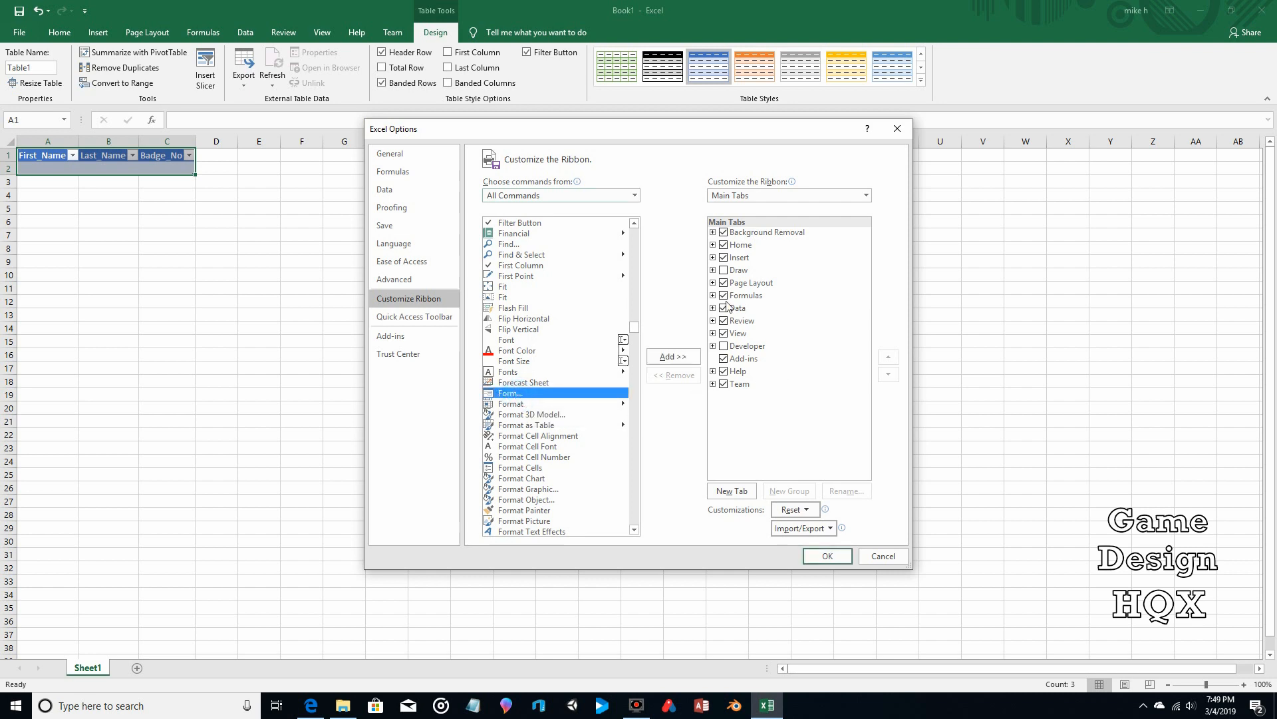
pyautogui.click(668, 362)
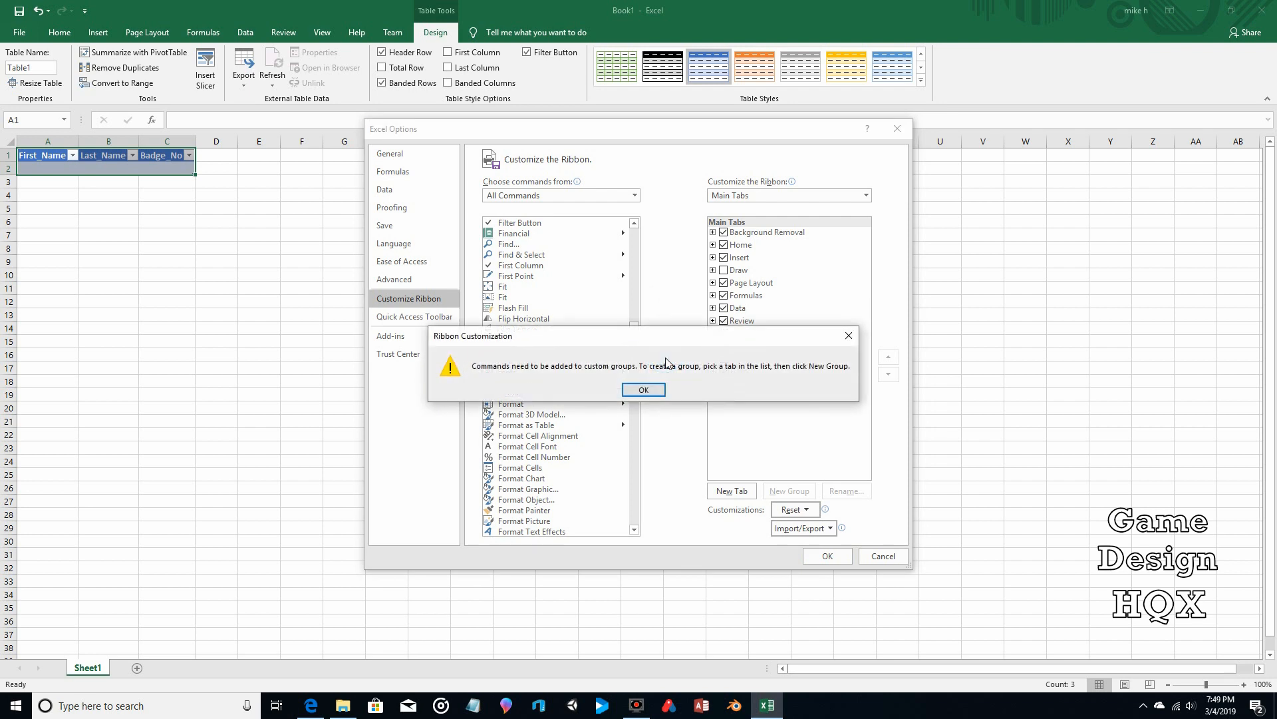
# Step: Dismiss the warning, add a New Group after Home's Editing group holding Form, and save with OK
pyautogui.click(649, 394)
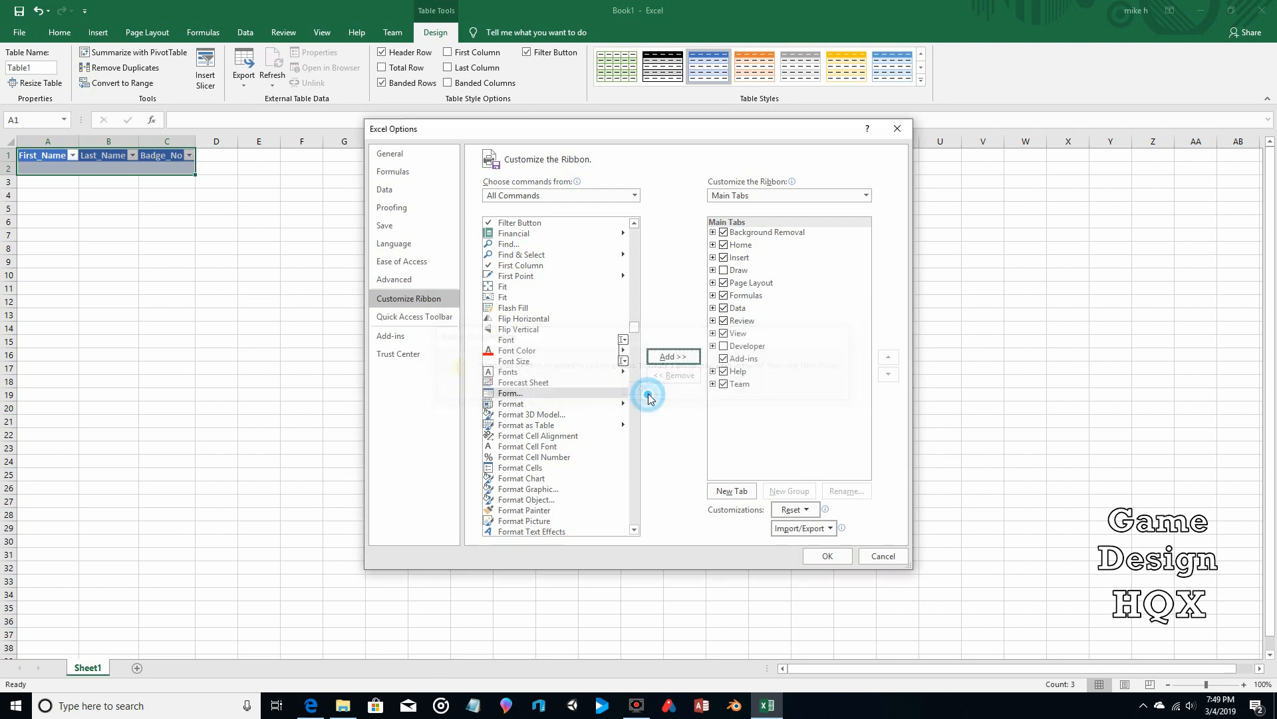
pyautogui.click(712, 245)
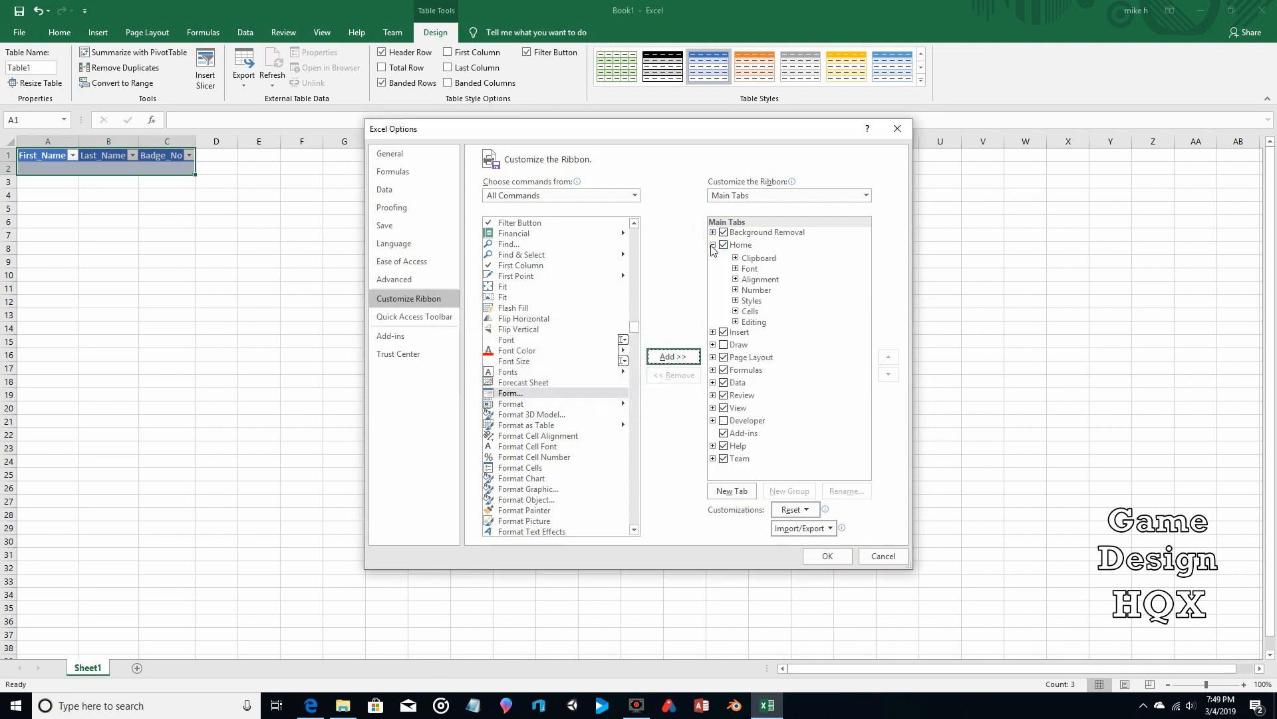
pyautogui.click(763, 324)
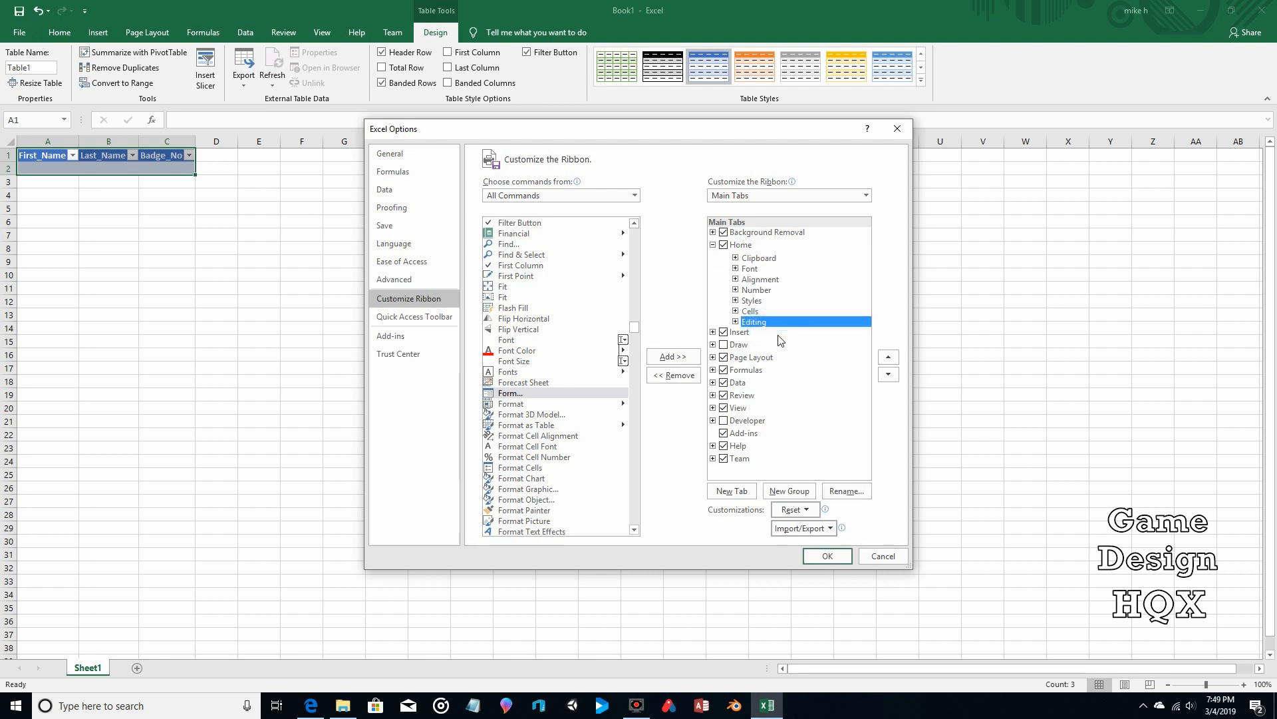
pyautogui.click(787, 492)
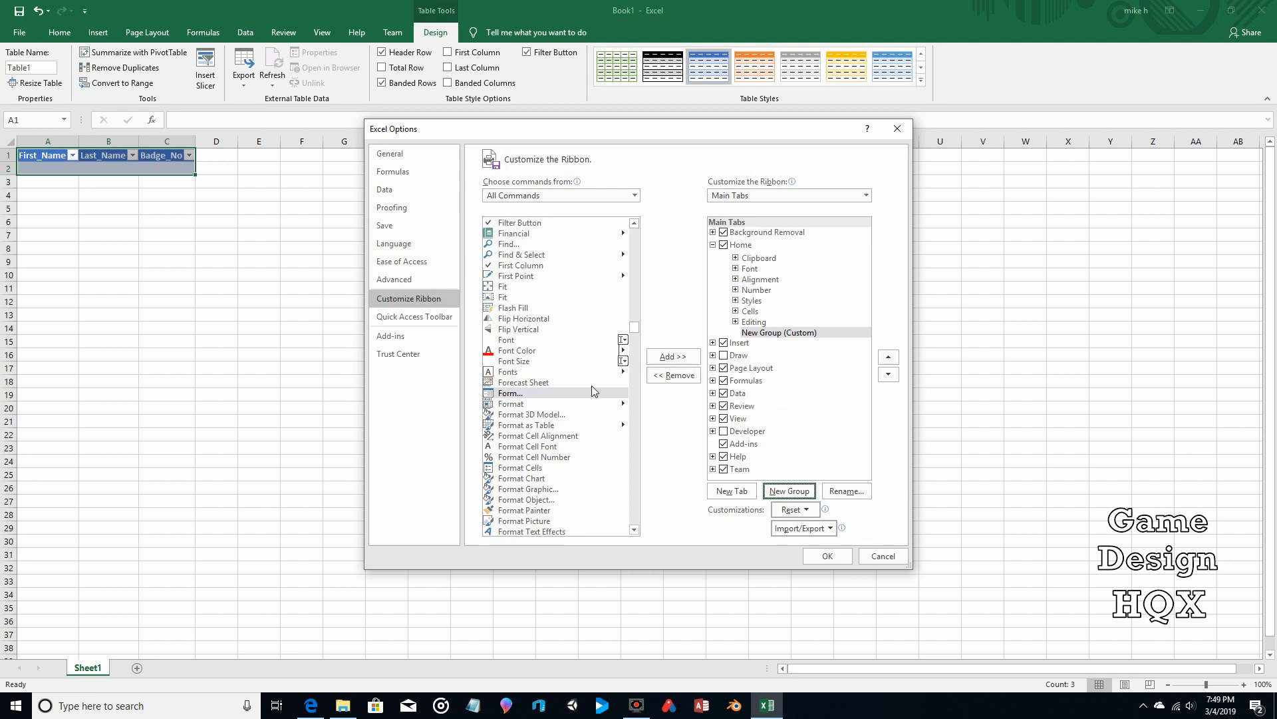
pyautogui.click(670, 357)
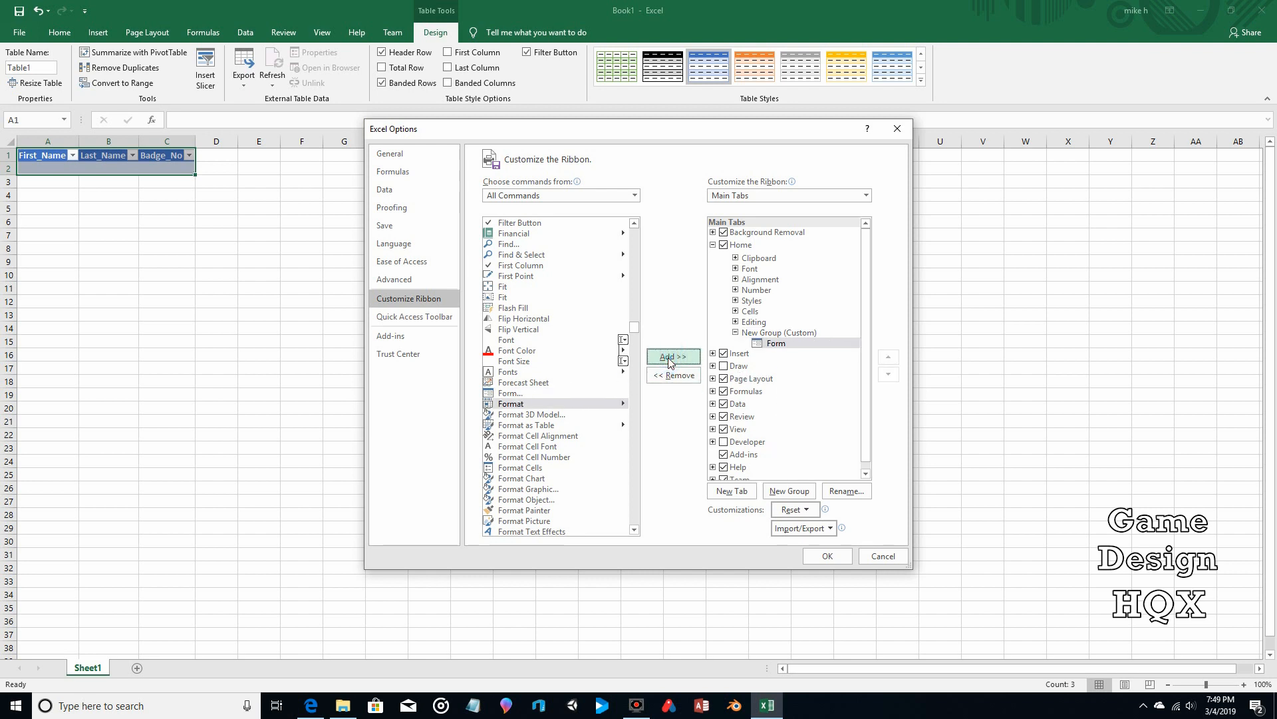
pyautogui.click(824, 556)
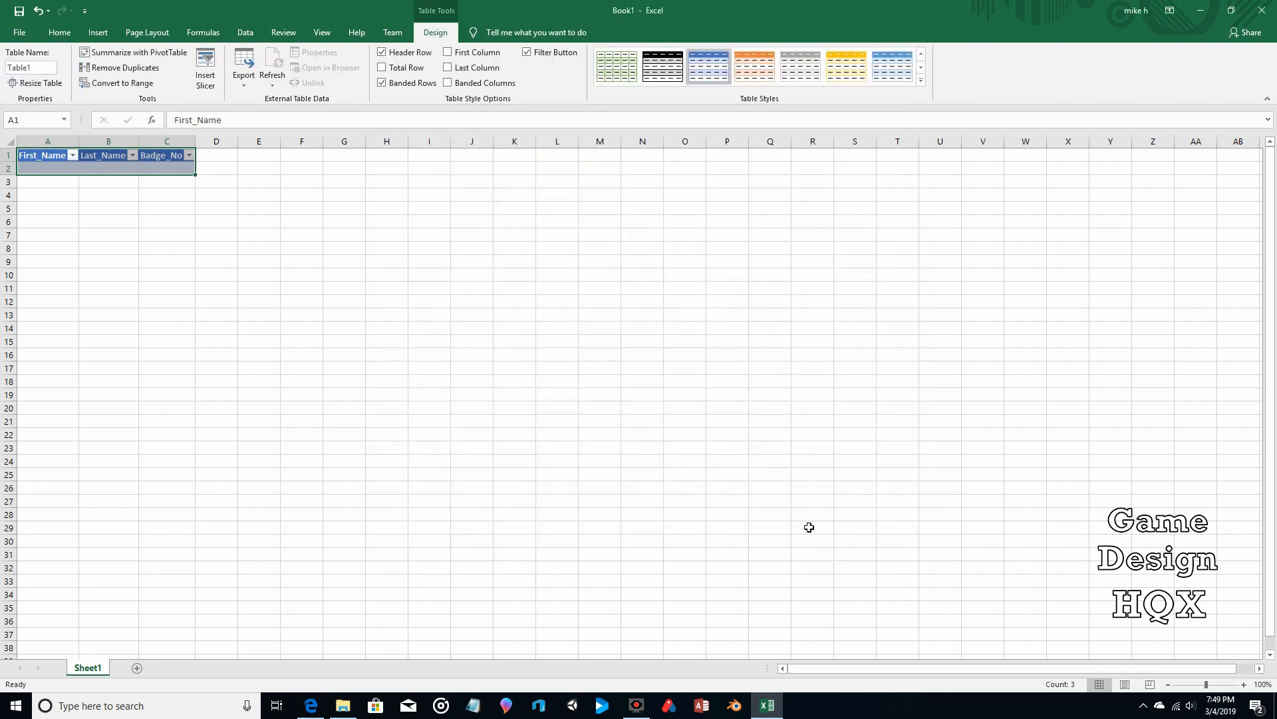
# Step: Open the table's data form using the new Form button on the Home tab
pyautogui.click(58, 35)
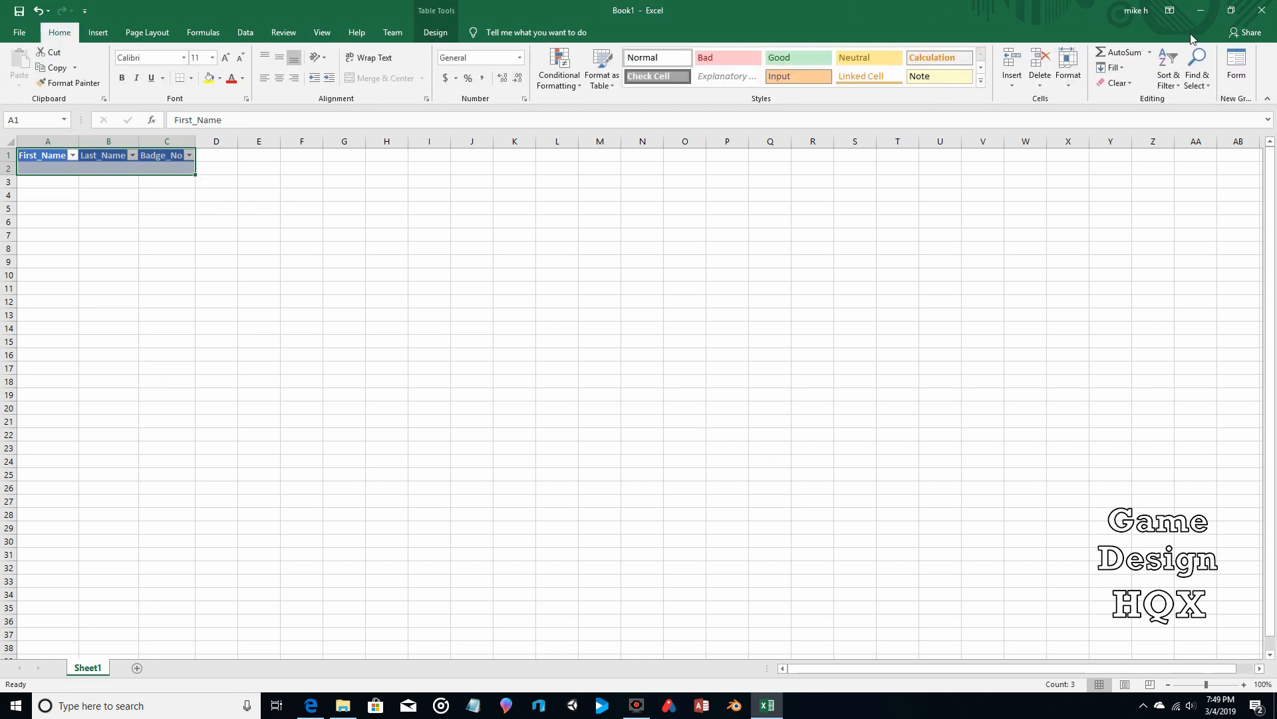
pyautogui.click(1242, 72)
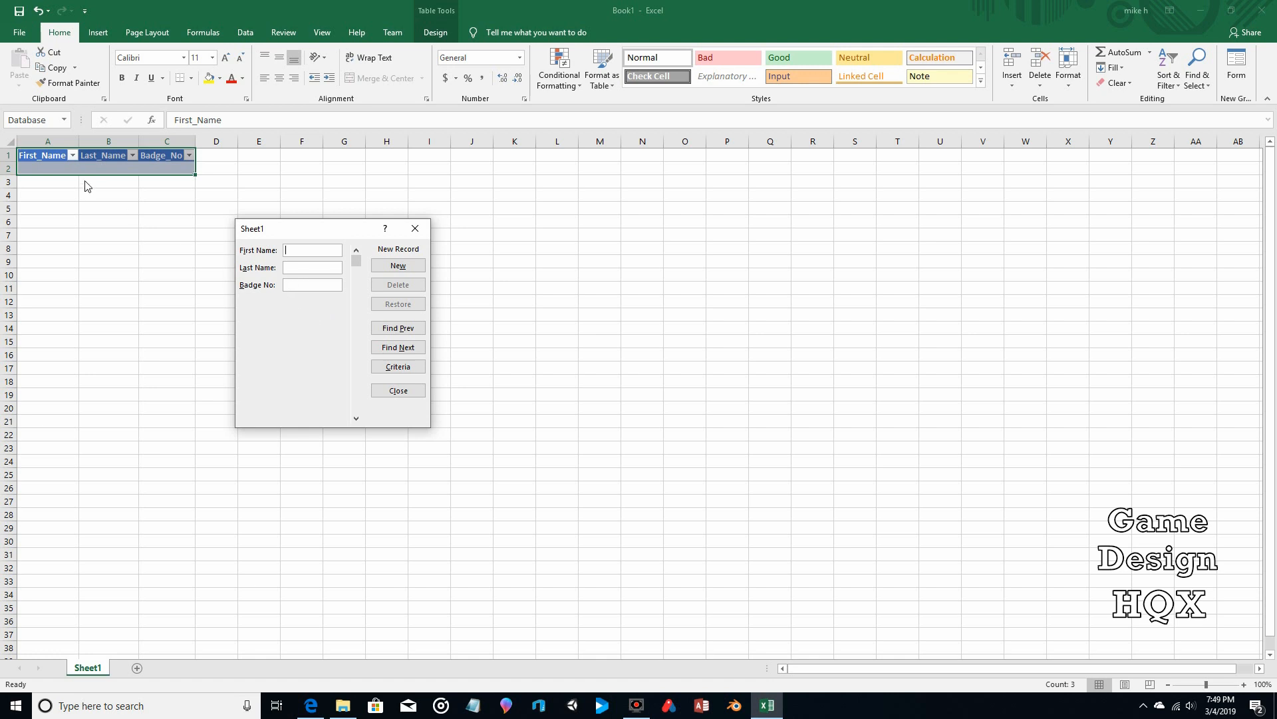
# Step: Add the first record with its first and last name and badge STARS 07
pyautogui.click(289, 250)
pyautogui.write('Claire')
pyautogui.write('Re')
pyautogui.write('dfield')
pyautogui.write('ST')
pyautogui.write('ARS ')
pyautogui.write('07')
pyautogui.click(398, 265)
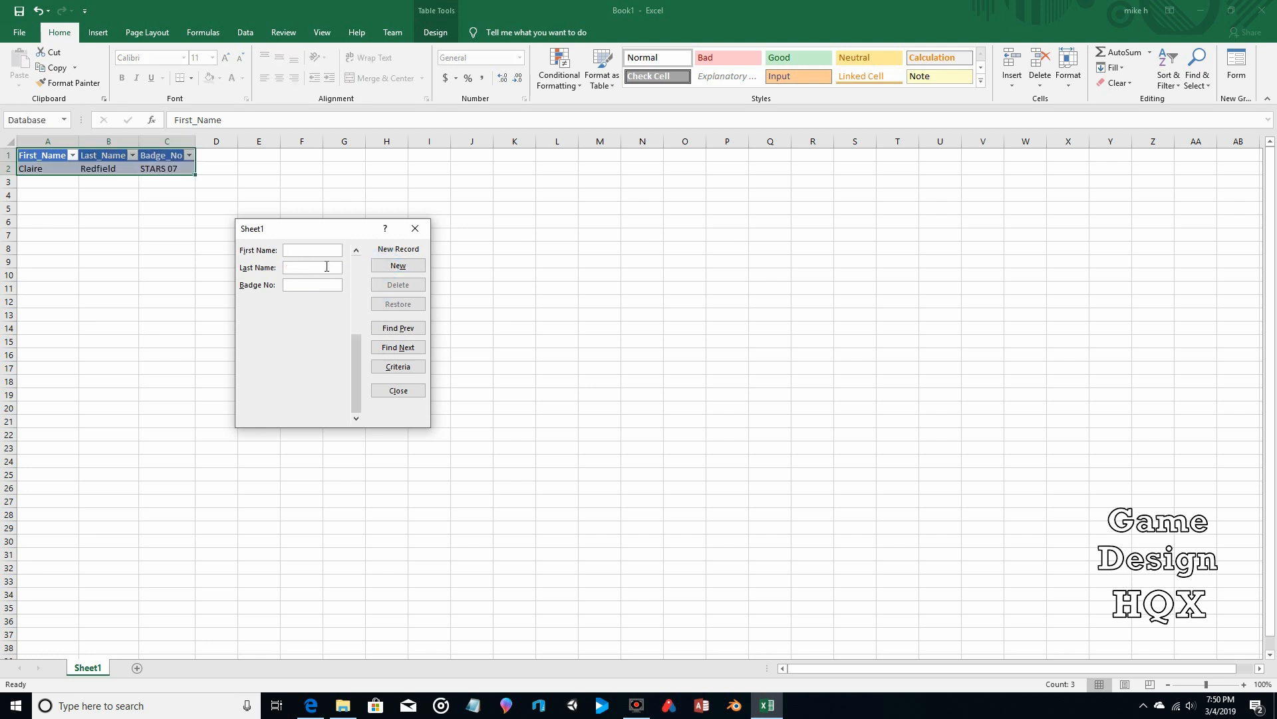
# Step: Add a second record with its first and last name and badge STARS 09
pyautogui.click(322, 250)
pyautogui.write('Leon')
pyautogui.write('Kennedy')
pyautogui.click(298, 283)
pyautogui.write('ARS 09')
pyautogui.click(404, 267)
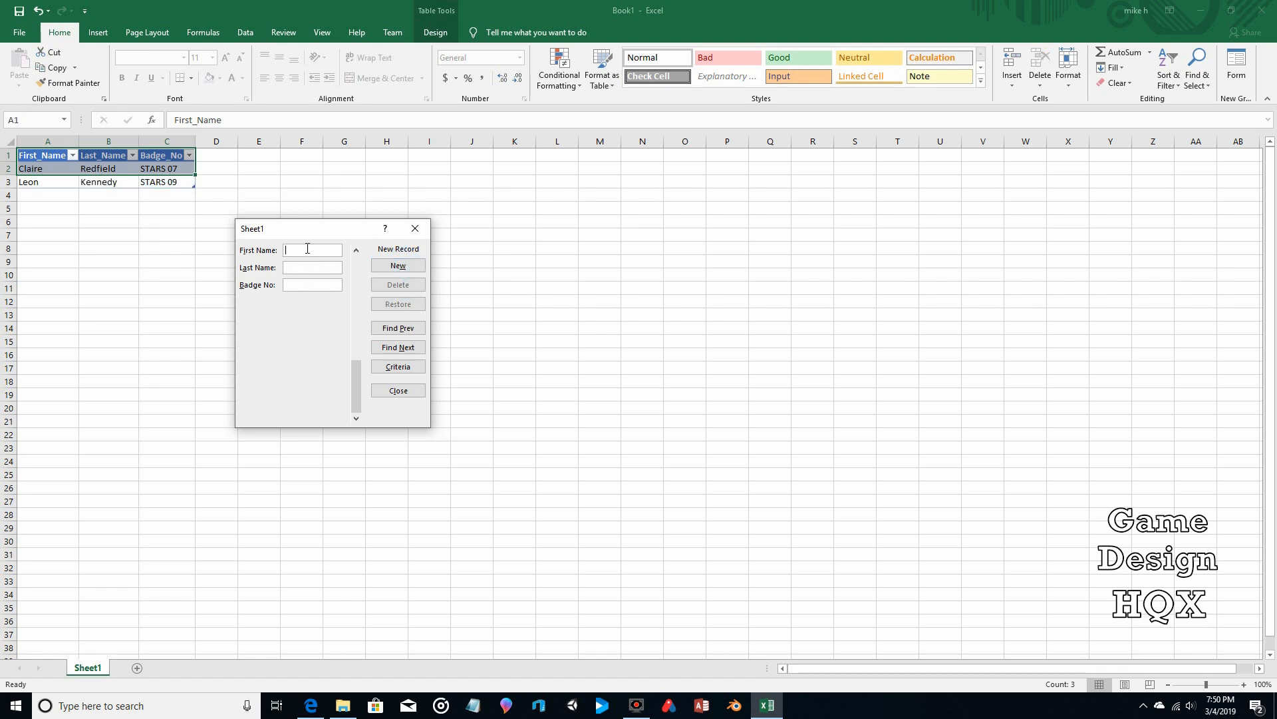
# Step: Enter the third person's first and last name with badge U Corp 05 and add the record
pyautogui.click(307, 248)
pyautogui.write('Albert')
pyautogui.press('Tab')
pyautogui.write('We')
pyautogui.write('sker')
pyautogui.write('U Corp 05')
pyautogui.click(398, 266)
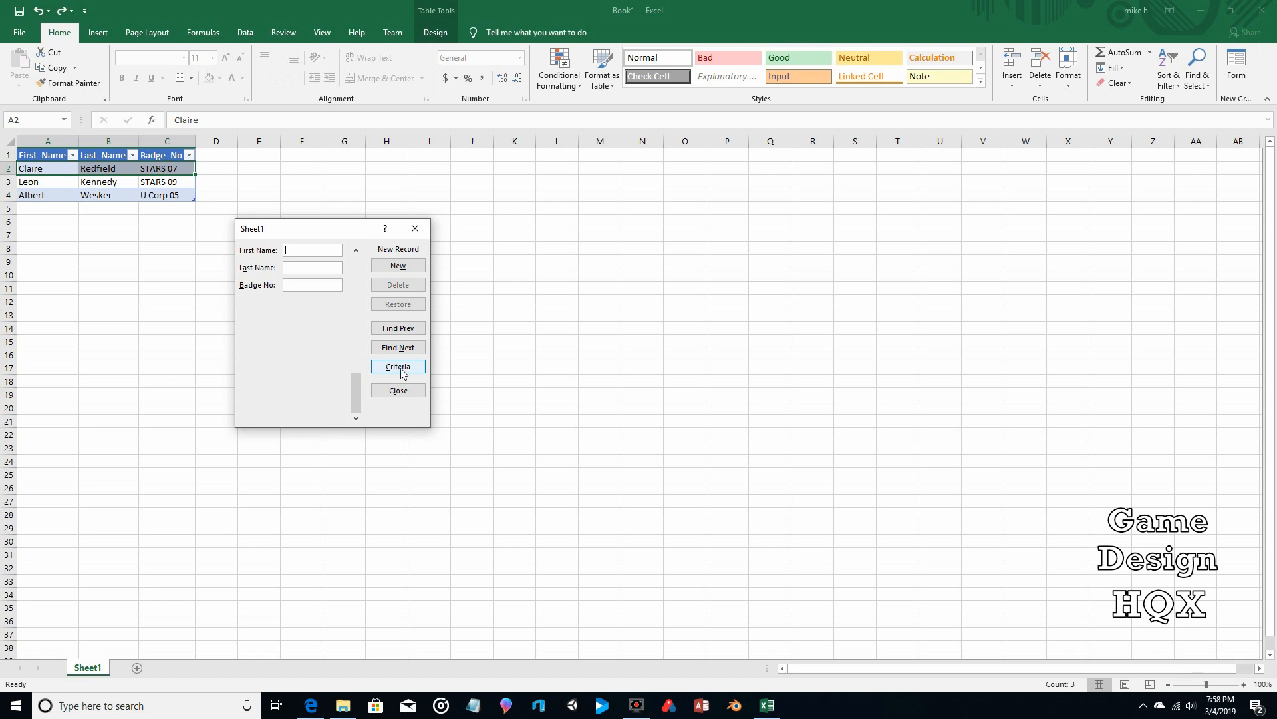
# Step: Search by Badge No criterion U Corp 05 and step to the matching record, 3 of 3
pyautogui.click(399, 370)
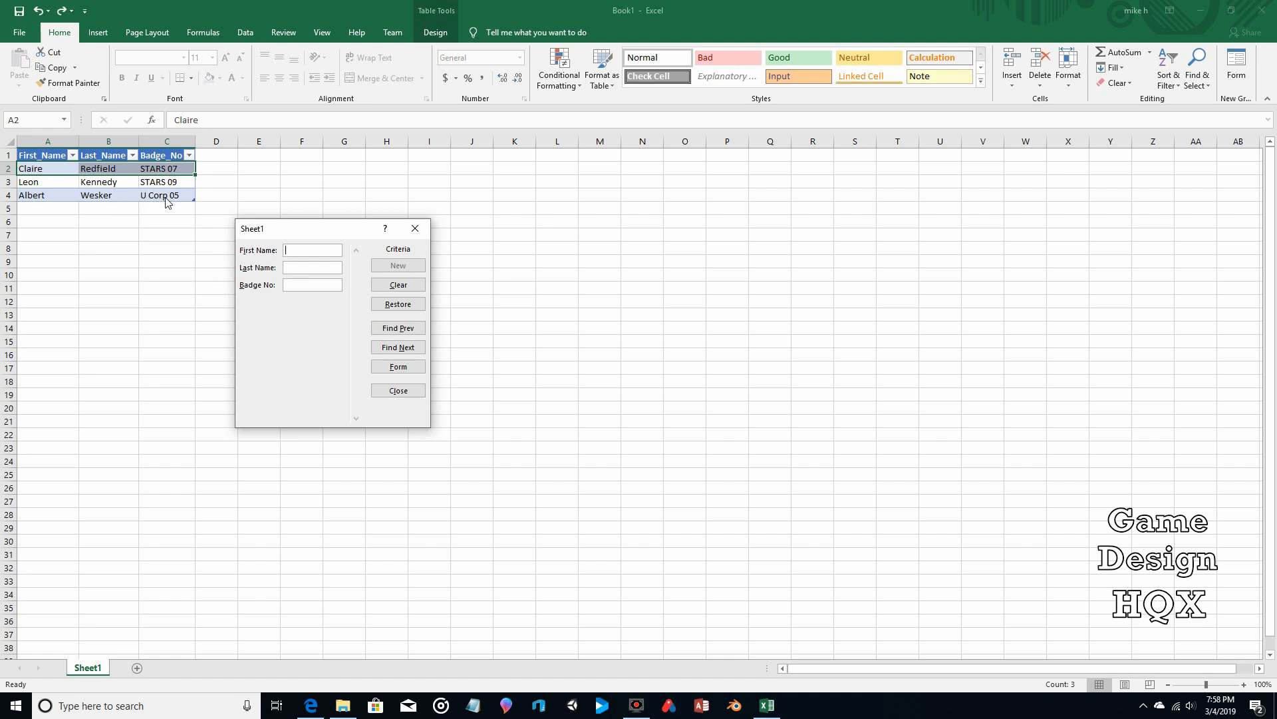
pyautogui.click(298, 284)
pyautogui.click(397, 333)
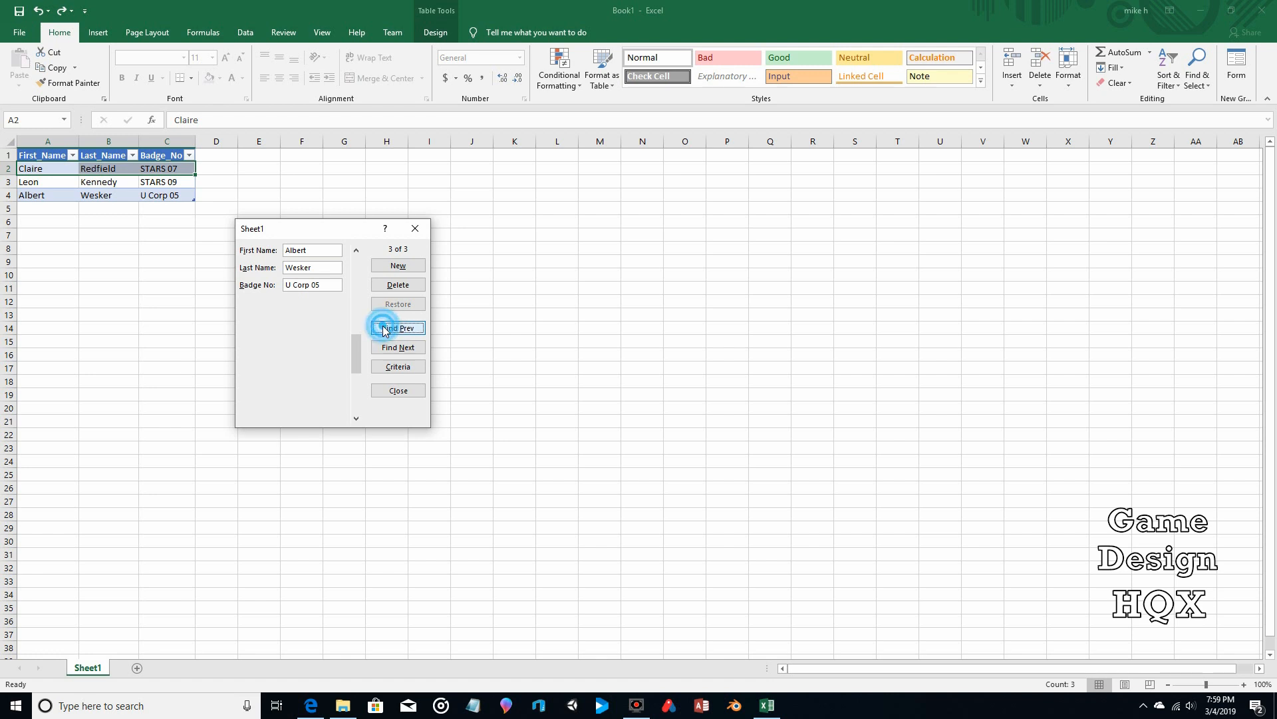
pyautogui.click(385, 346)
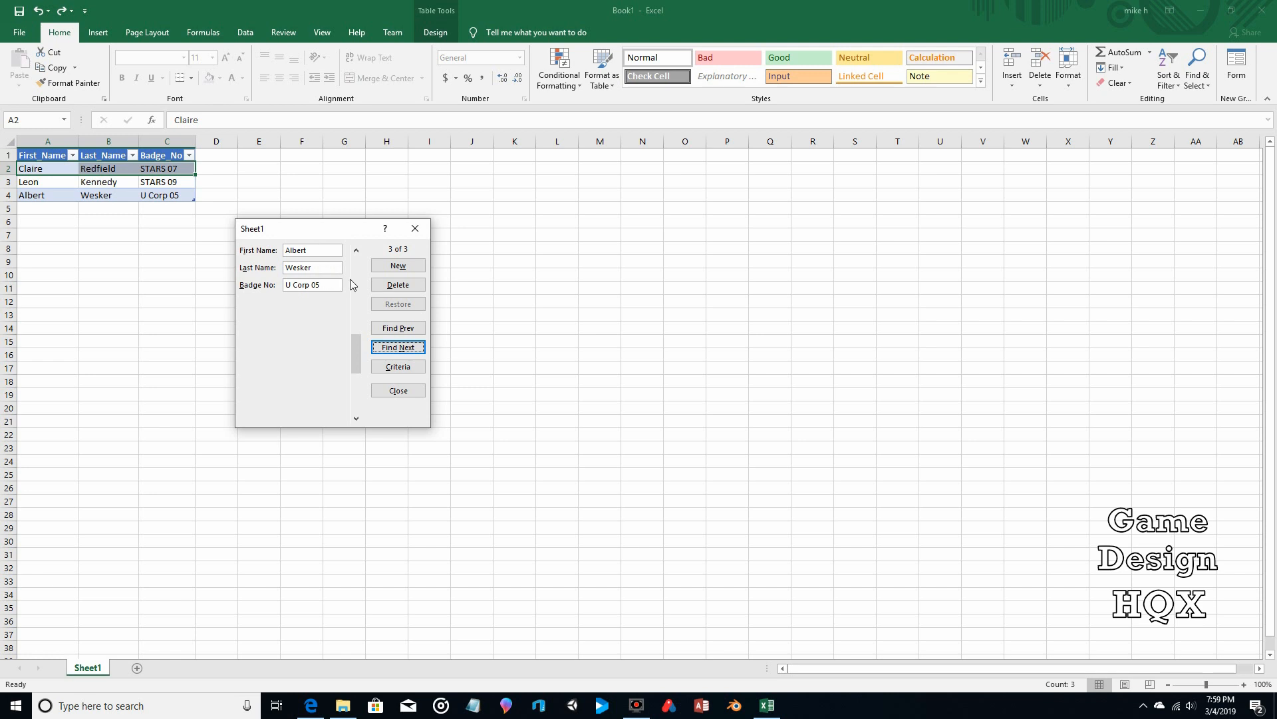
# Step: Replace the Badge No criterion with STARS and step through matches, ending on STARS 09
pyautogui.click(396, 367)
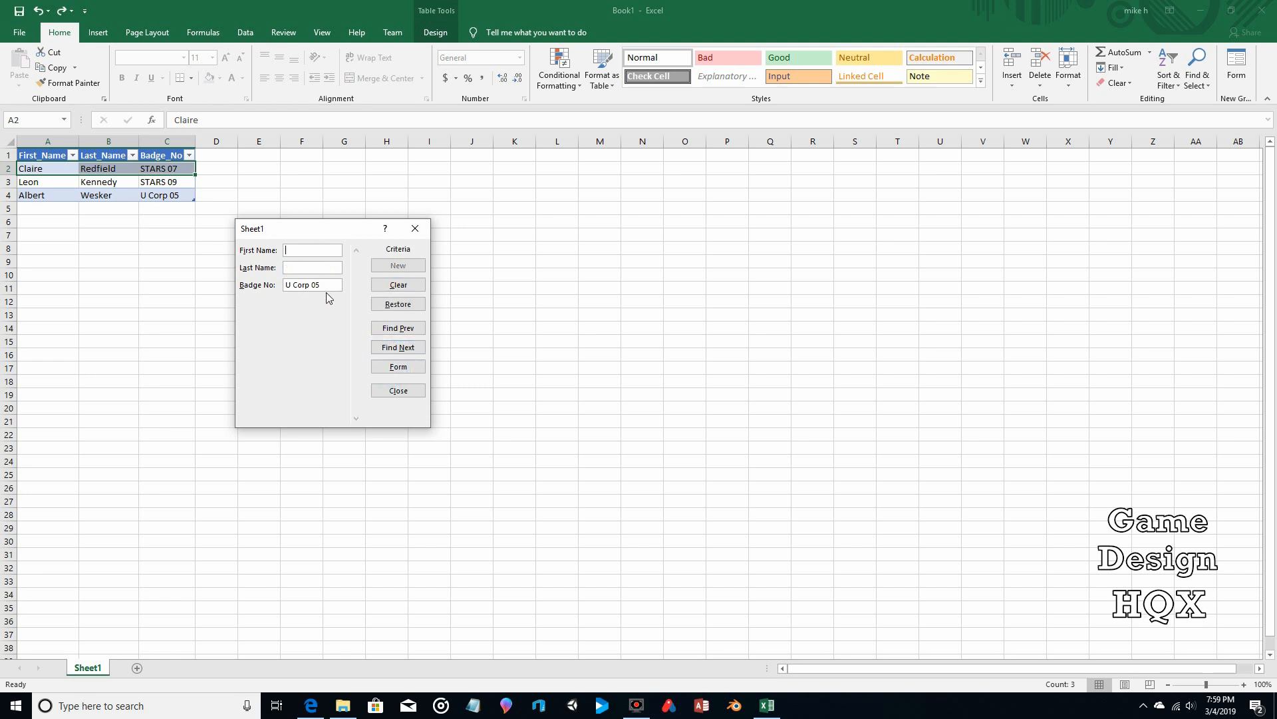
pyautogui.click(319, 289)
pyautogui.moveTo(319, 288); pyautogui.dragTo(298, 303)
pyautogui.write('STARS')
pyautogui.click(397, 328)
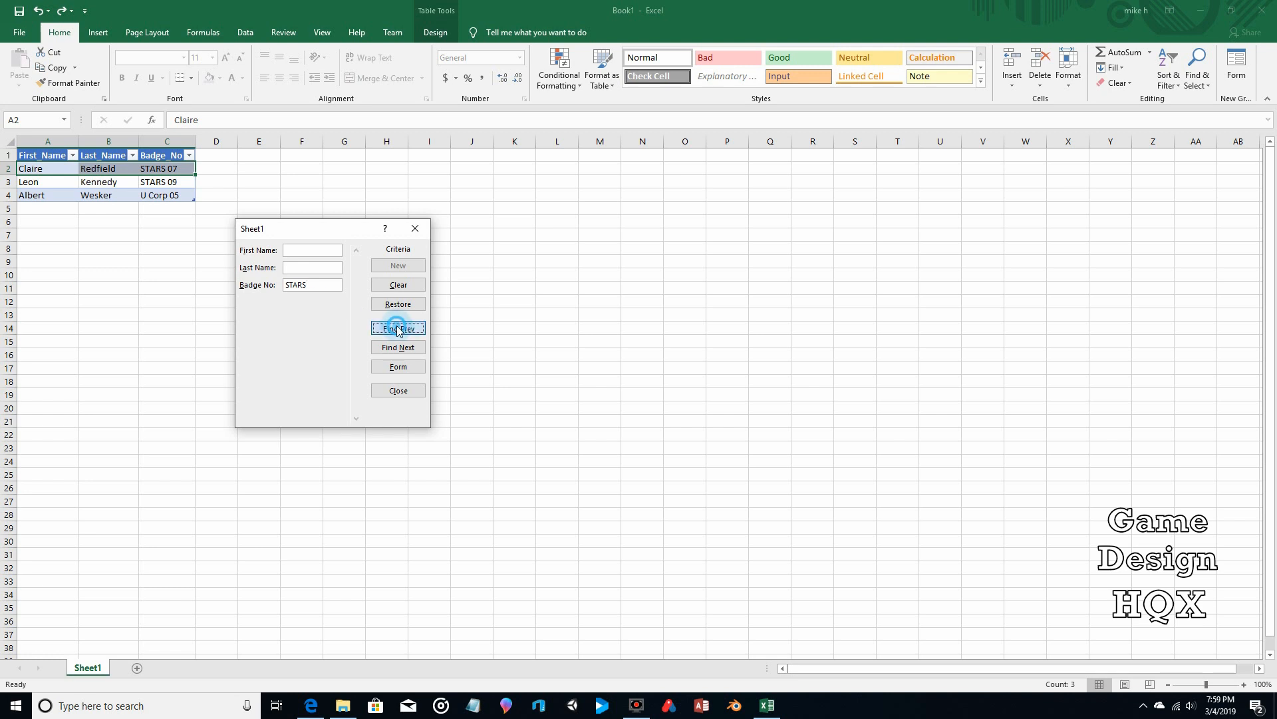
pyautogui.click(398, 328)
pyautogui.click(398, 329)
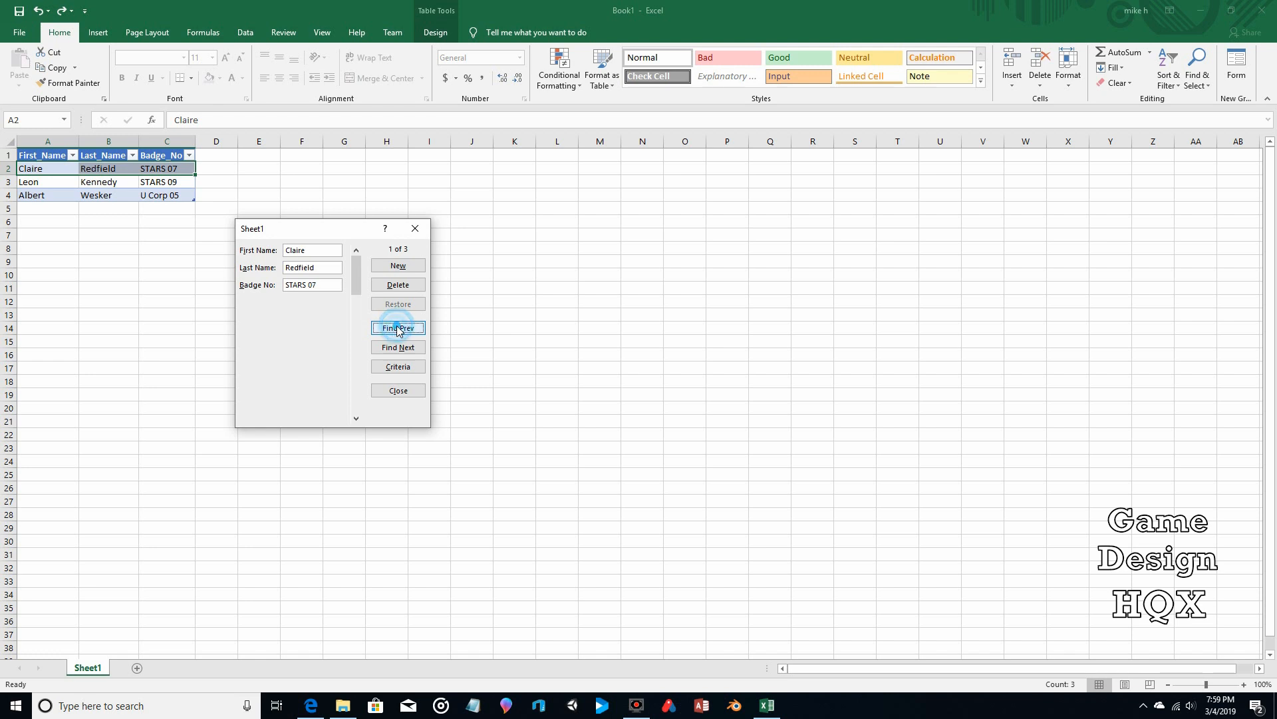
pyautogui.click(397, 348)
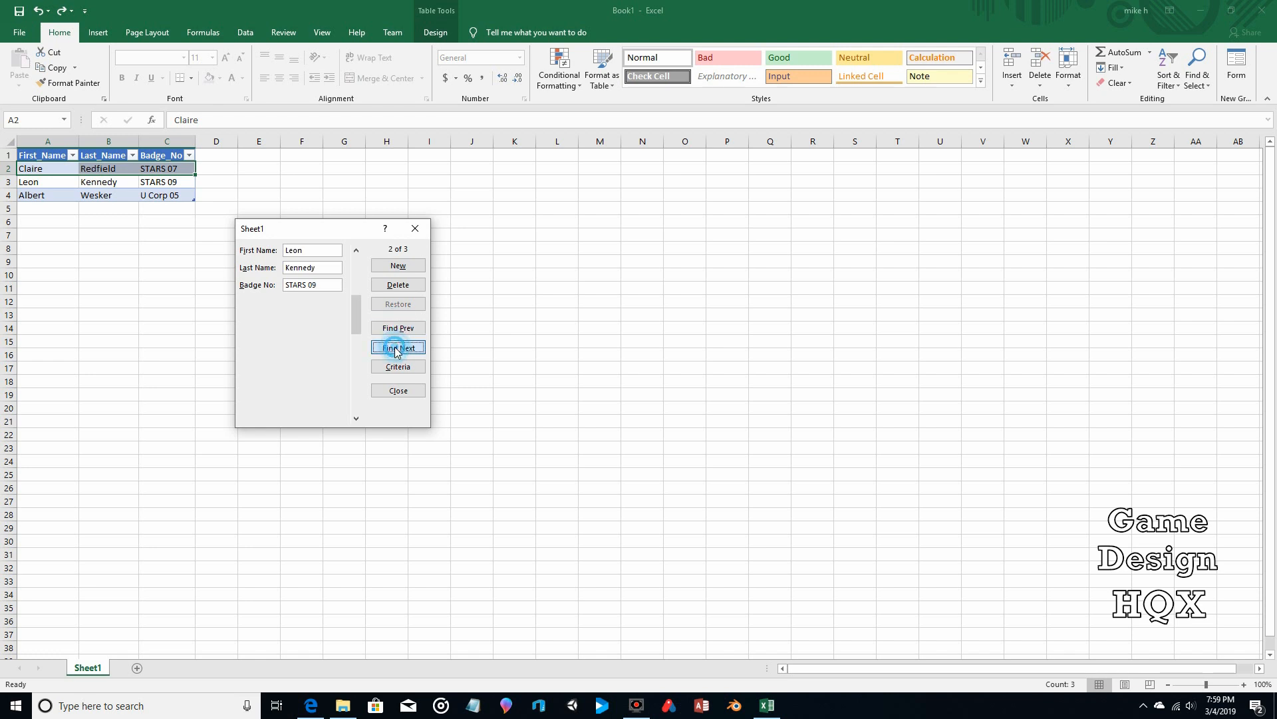
pyautogui.click(398, 330)
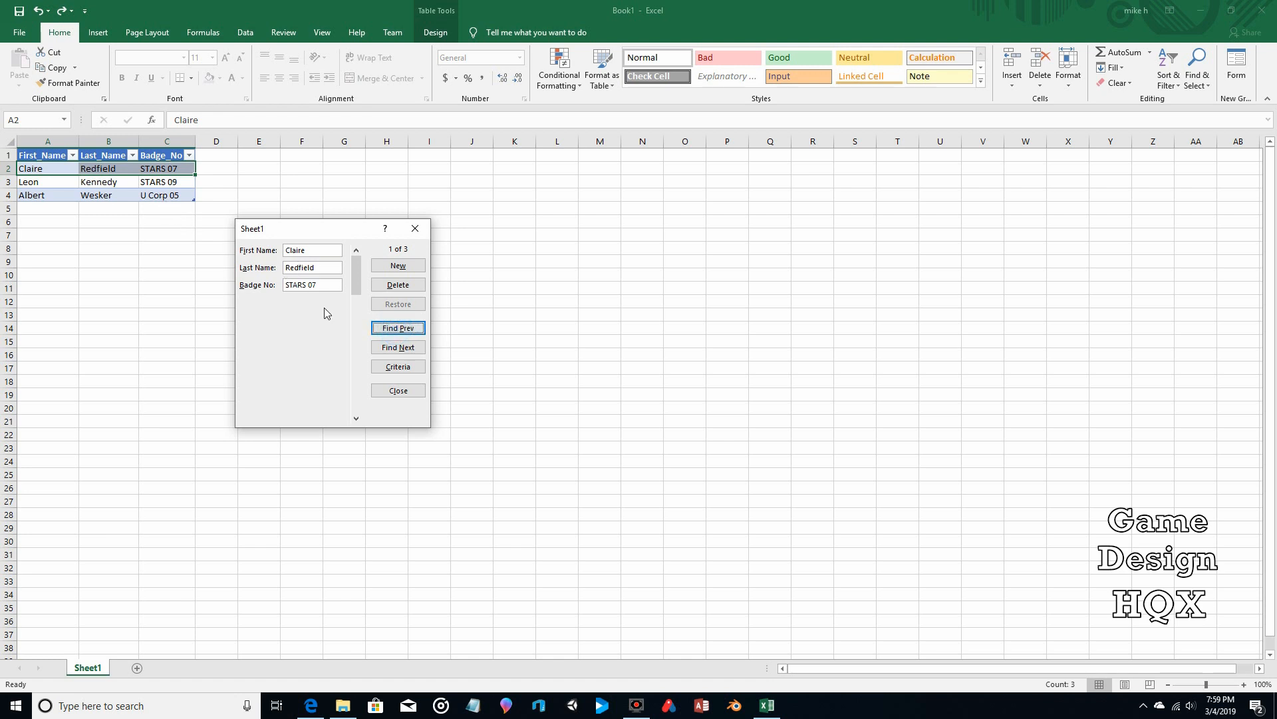
pyautogui.click(405, 353)
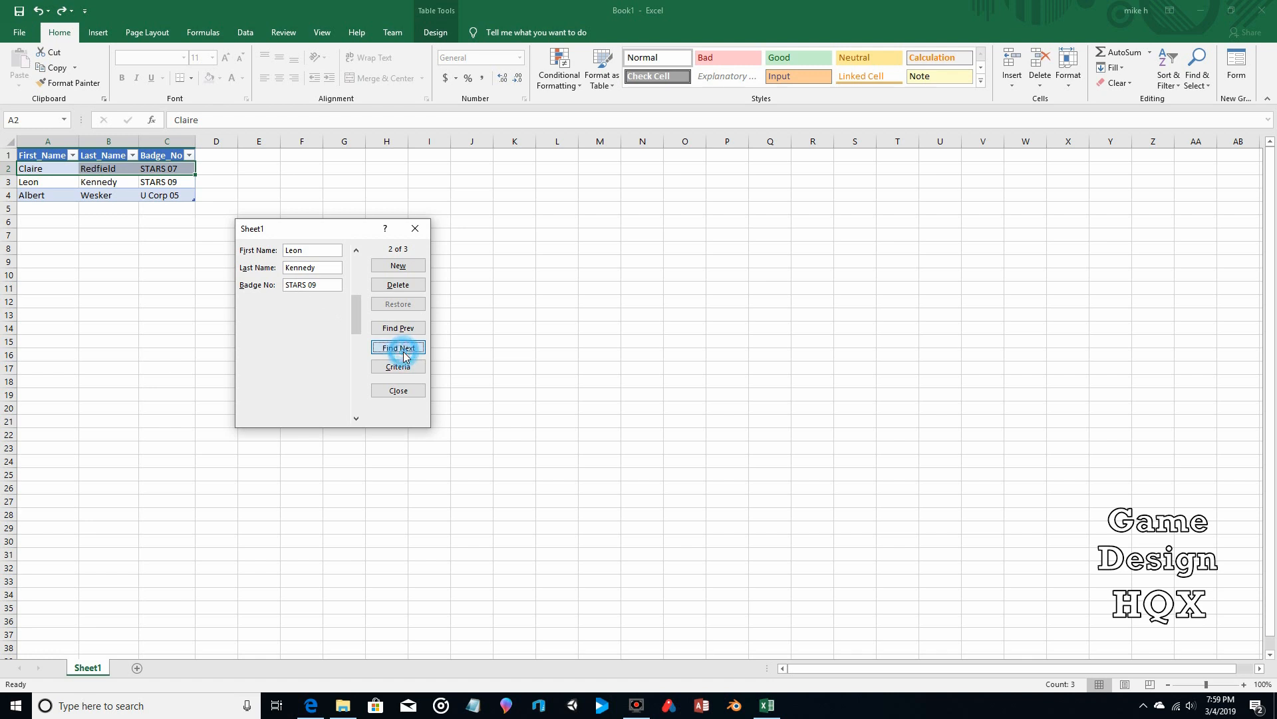